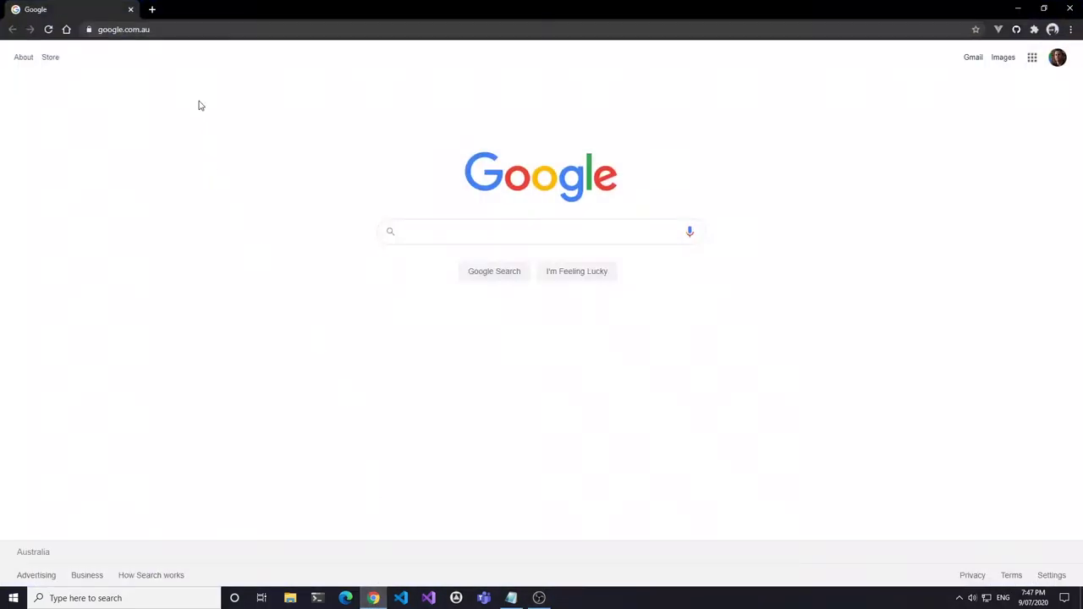
# - Search the Deakin Software Library for 'cisco' and open the Cisco AnyConnect information page
pyautogui.click(181, 32)
pyautogui.write('software.deakin.edu')
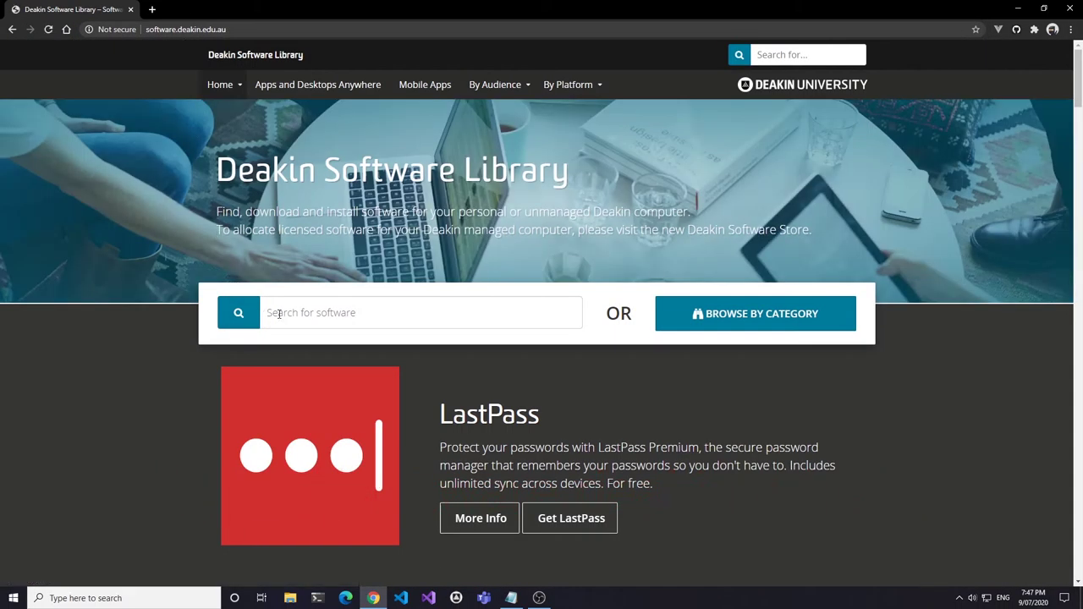
pyautogui.click(280, 312)
pyautogui.write('cisco')
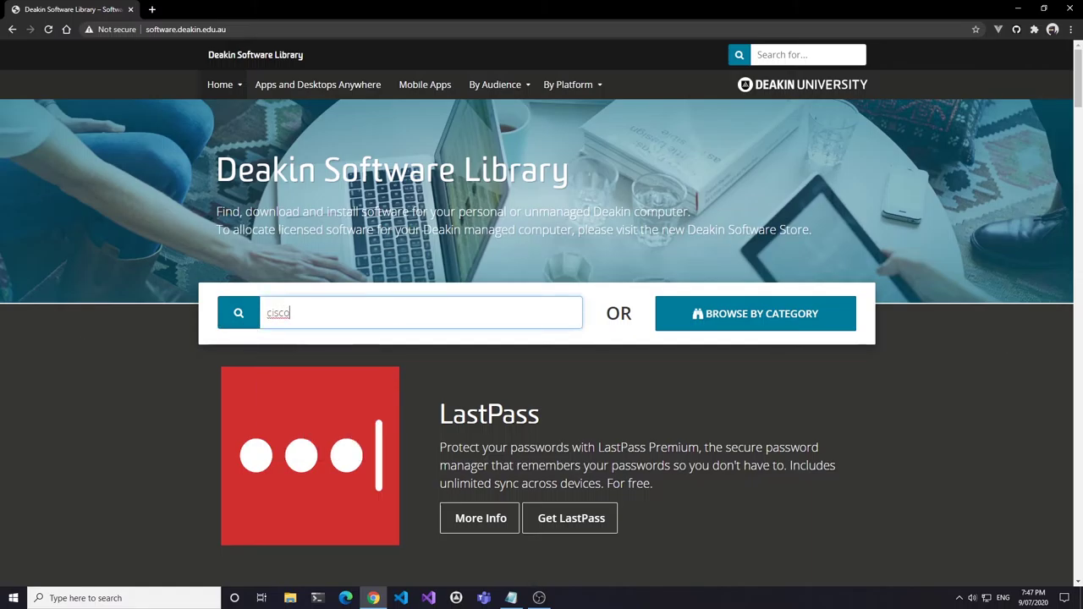
pyautogui.moveTo(1076, 73); pyautogui.dragTo(1071, 390)
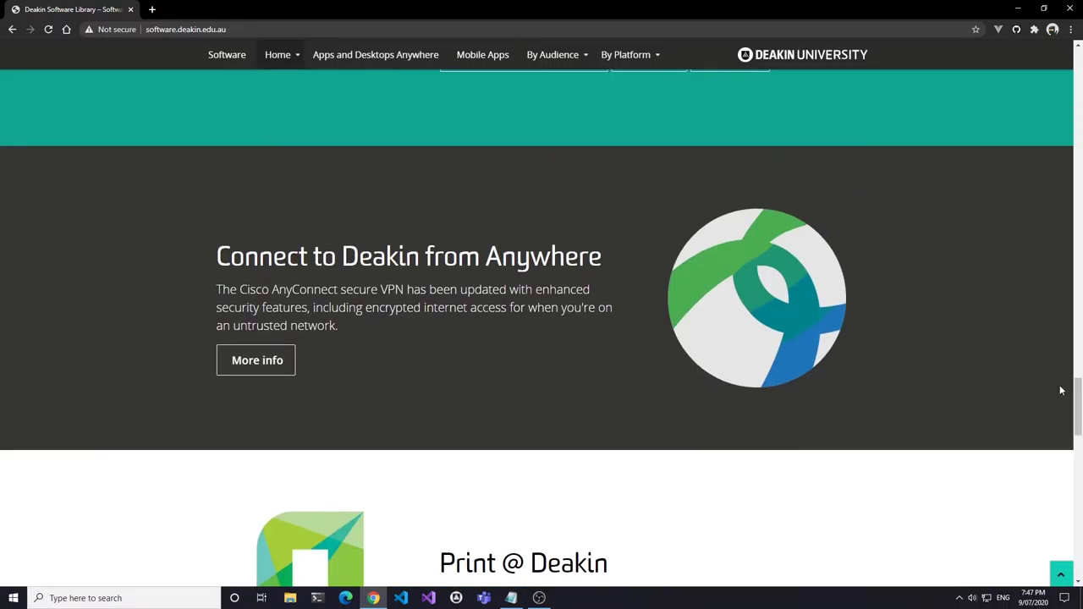
pyautogui.click(278, 362)
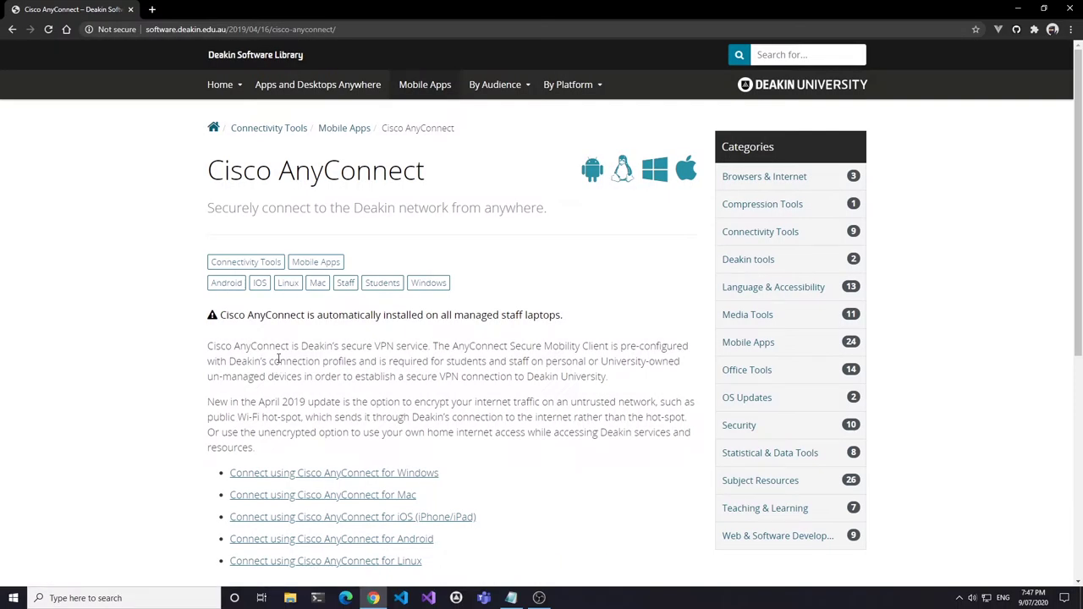
# - Download the Windows AnyConnect Secure Mobility Client zip from the Windows/Mac/Linux downloads
pyautogui.scroll(-3, 495, 408)
pyautogui.scroll(-2, 496, 408)
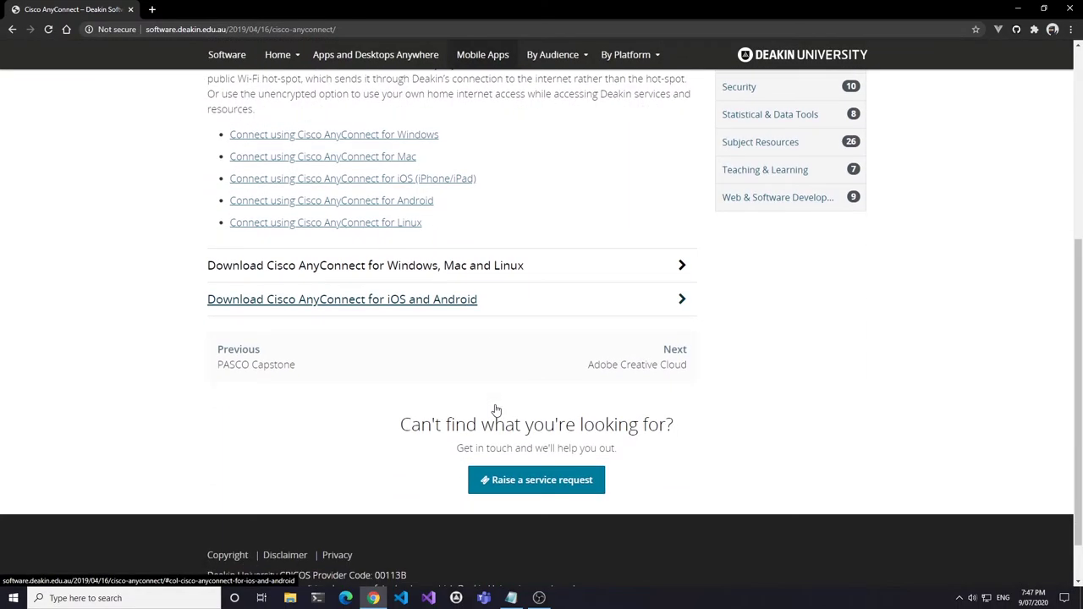
pyautogui.click(346, 266)
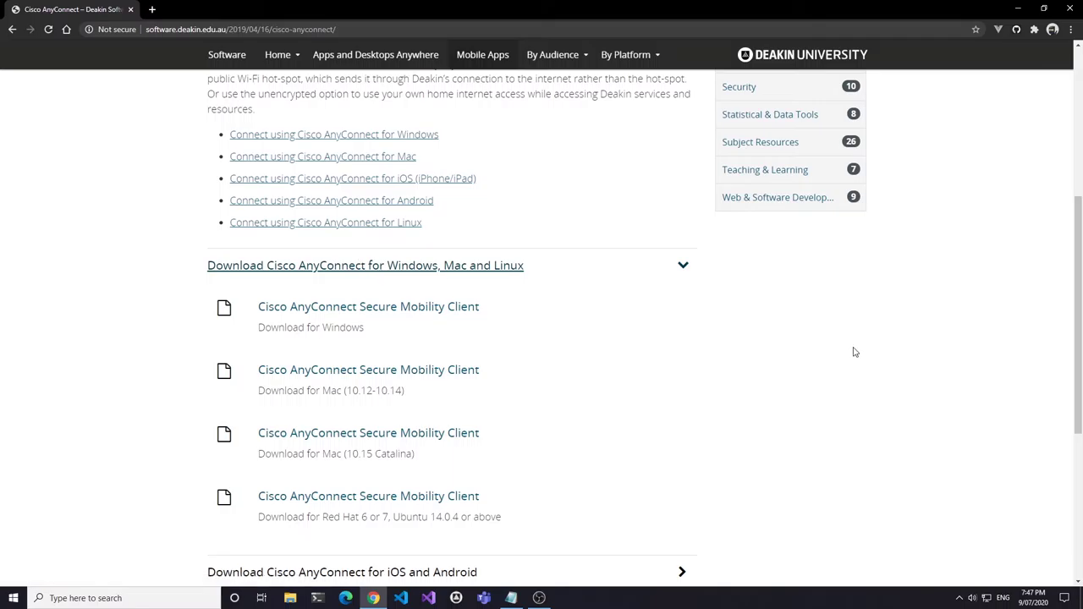
pyautogui.click(433, 310)
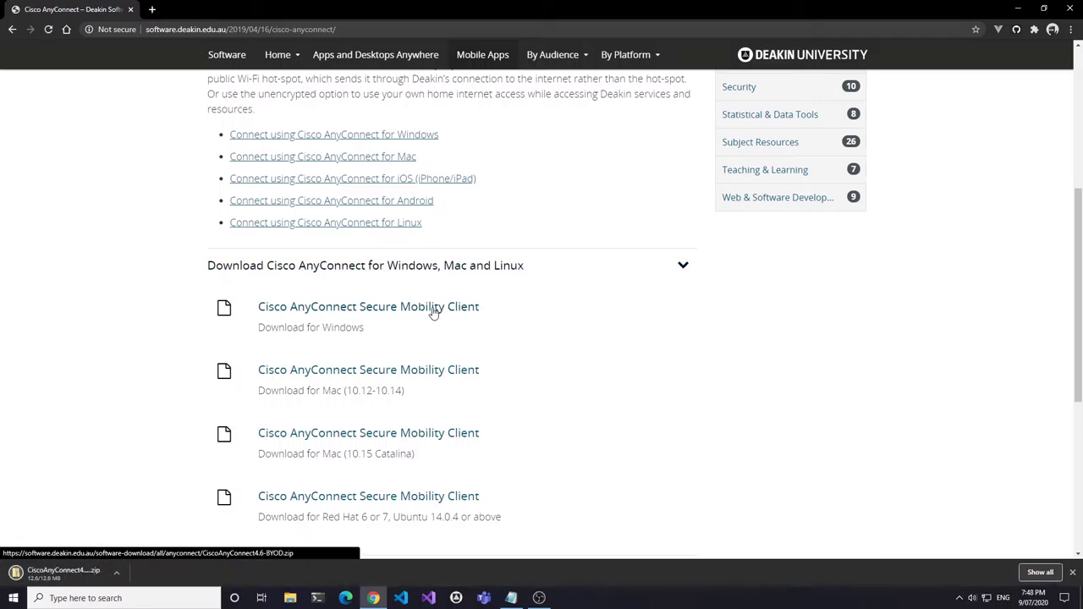
pyautogui.click(117, 574)
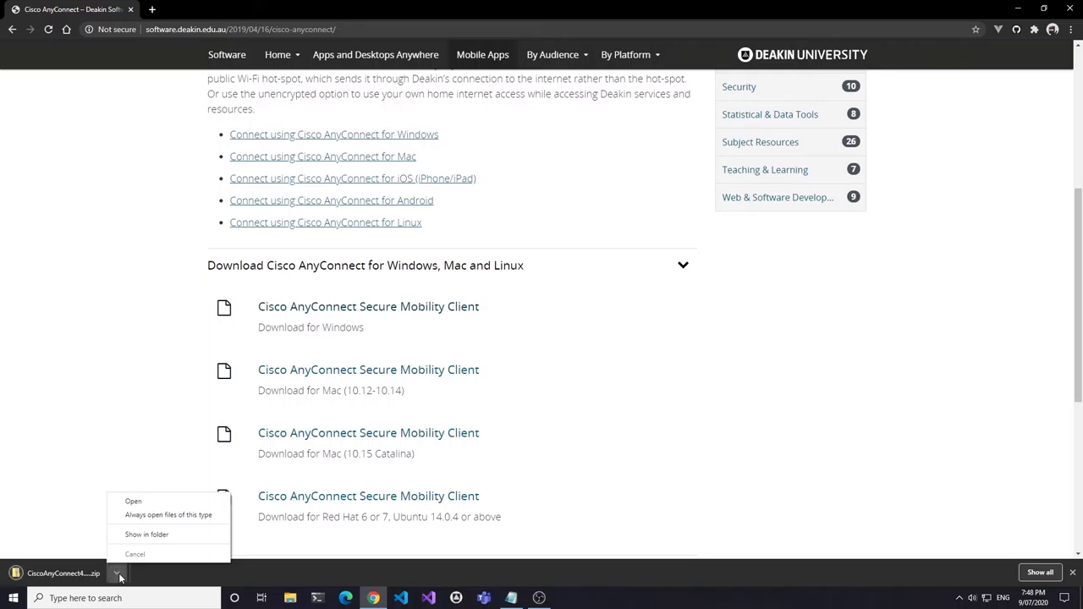
# - Extract the downloaded Cisco AnyConnect zip to its suggested folder in Downloads
pyautogui.click(145, 535)
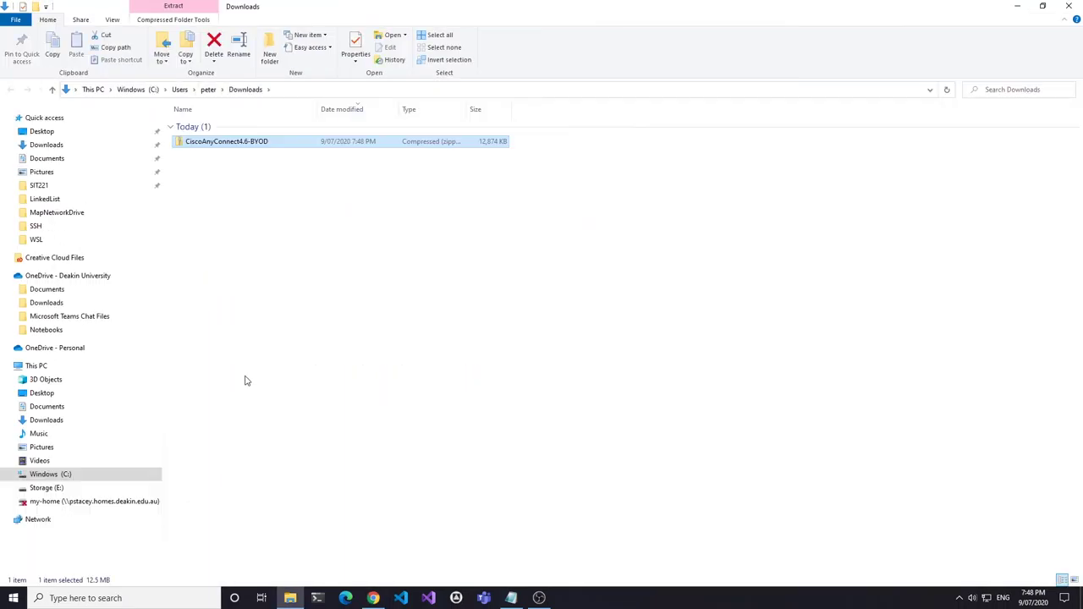
pyautogui.rightClick(208, 142)
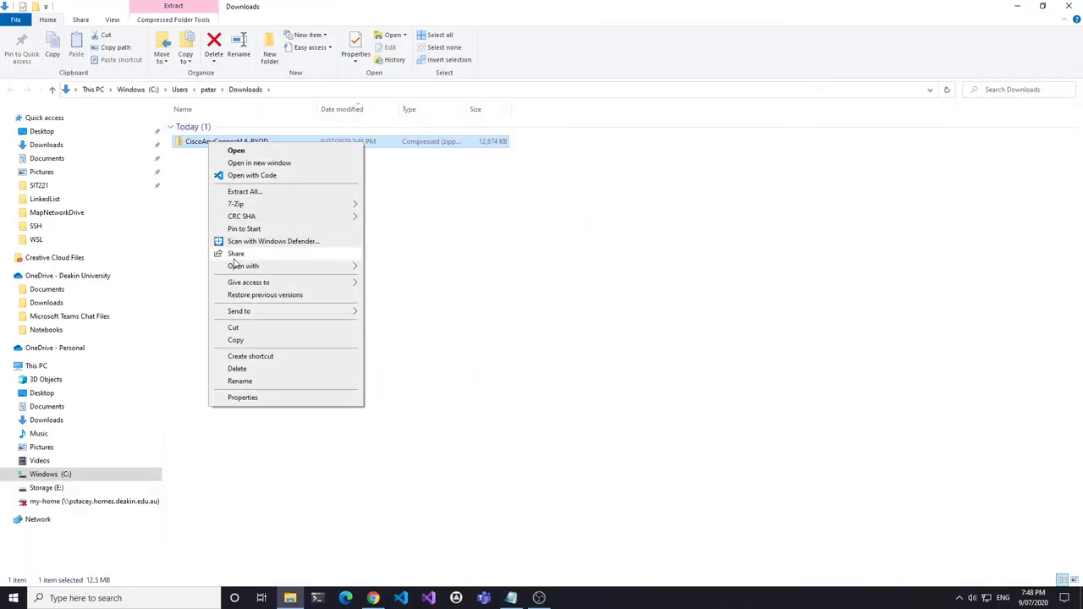
pyautogui.click(245, 191)
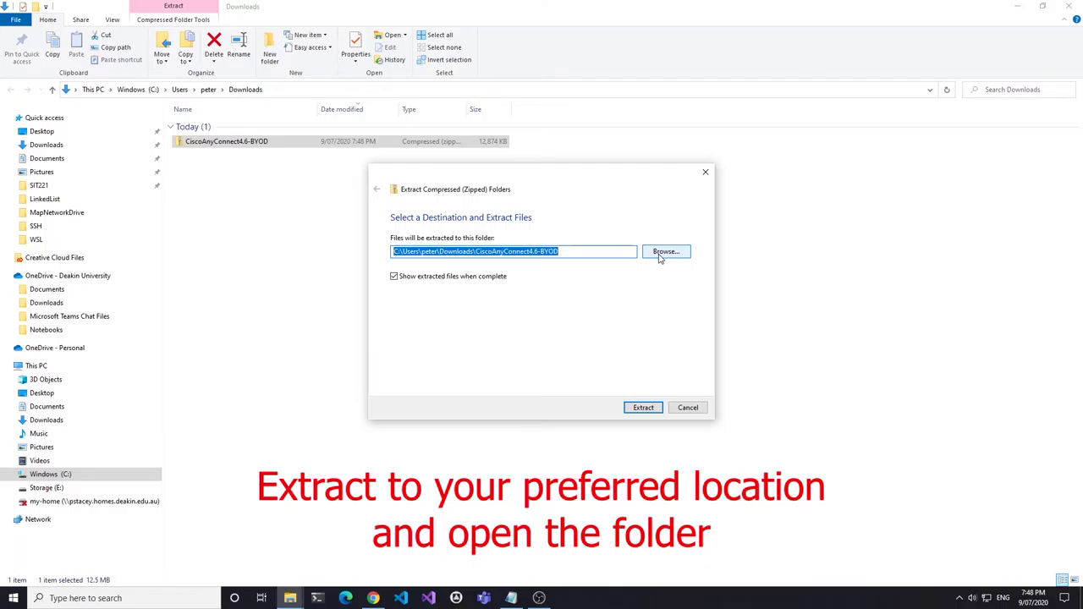
pyautogui.click(643, 407)
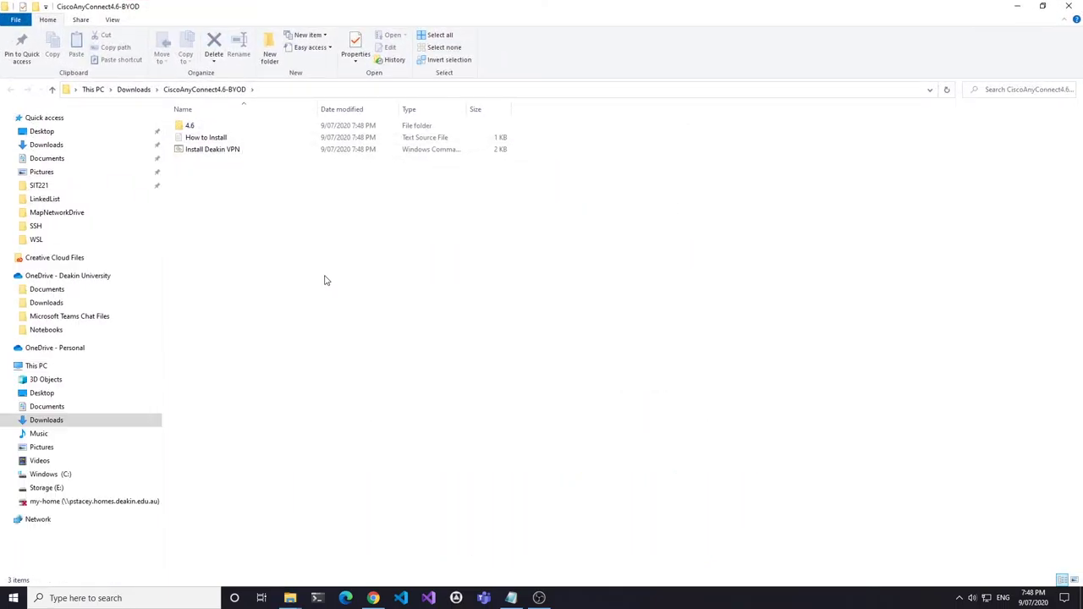
# - Run the Install Deakin VPN script as administrator, allowing it past the SmartScreen warning
pyautogui.rightClick(204, 156)
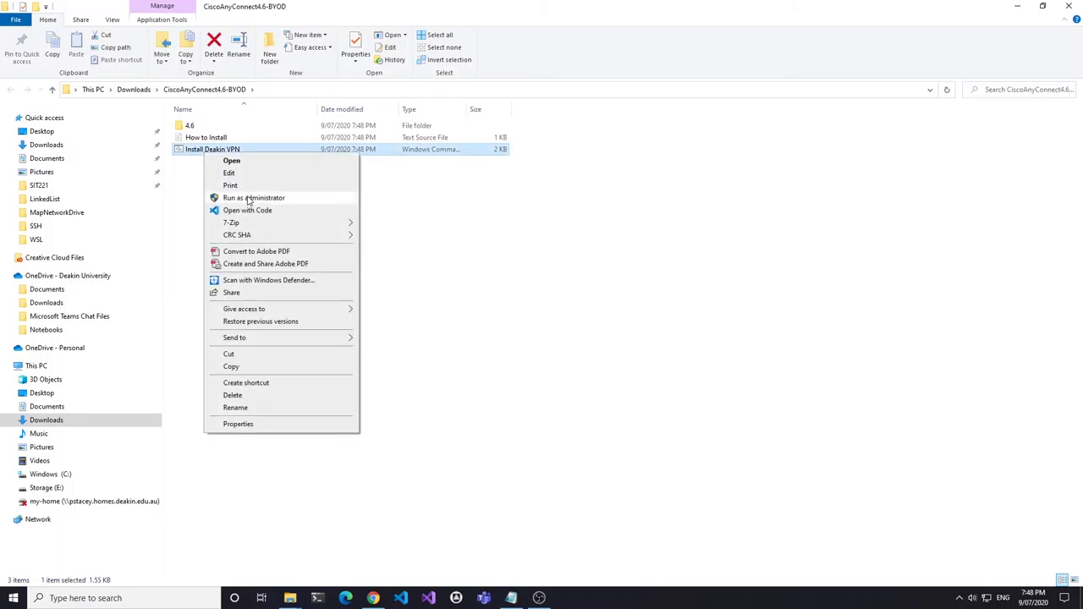
pyautogui.click(248, 198)
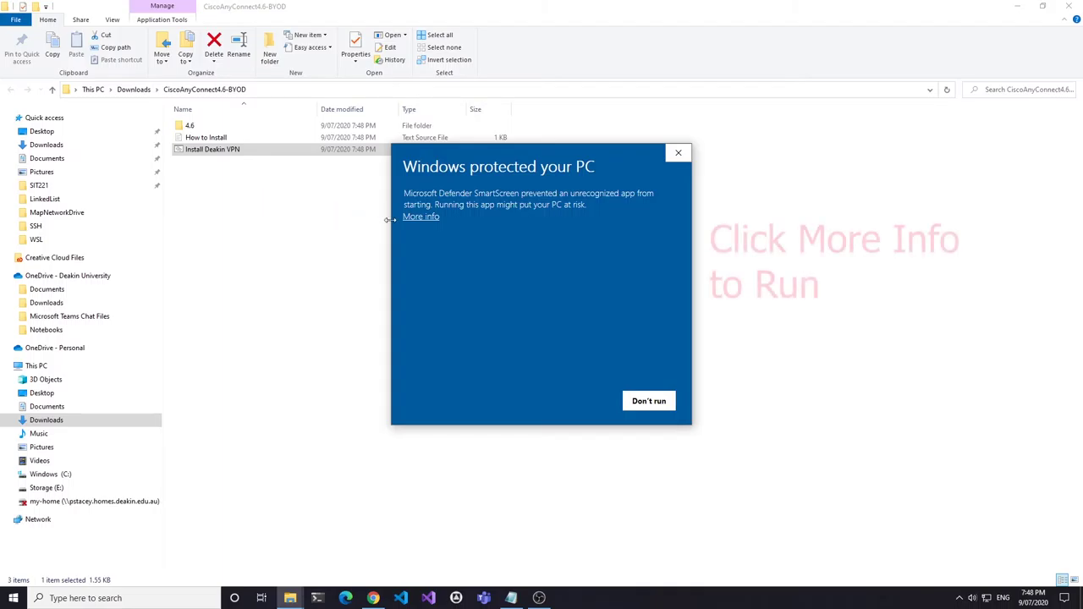
pyautogui.click(417, 217)
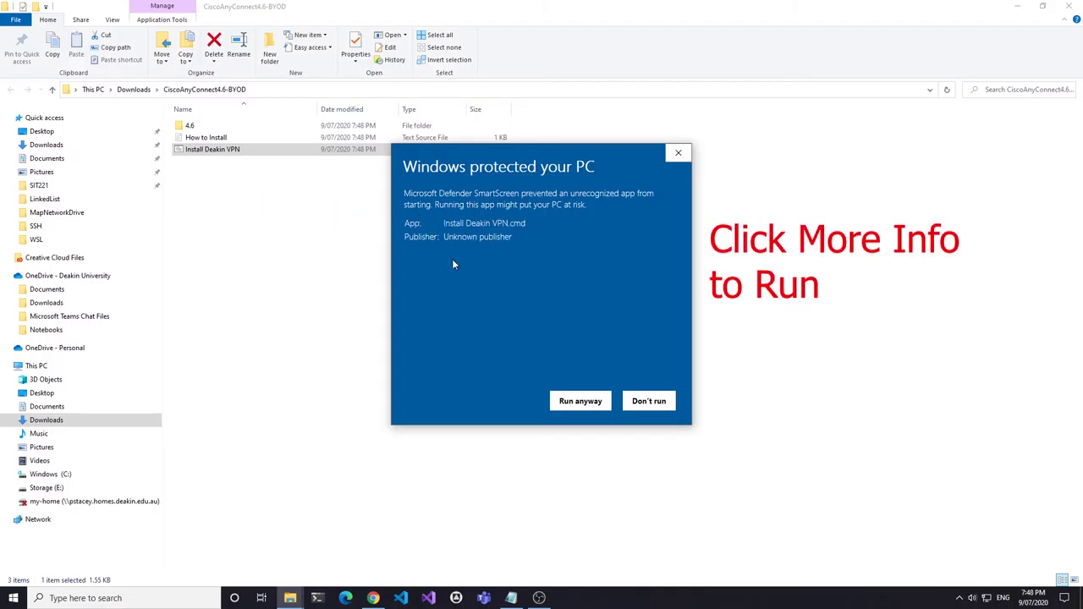
pyautogui.click(579, 403)
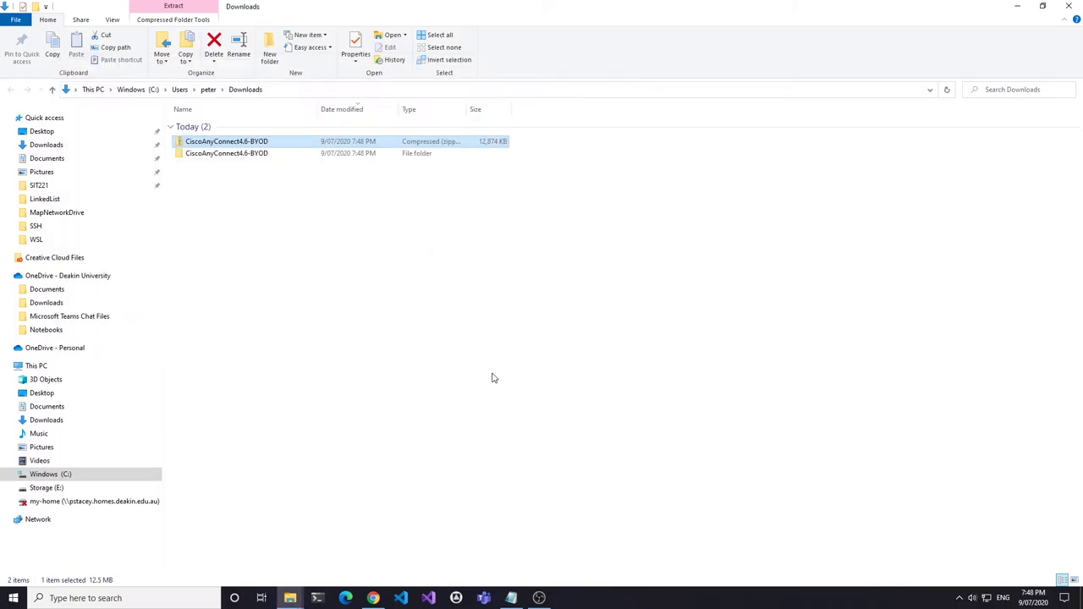
# - Launch Cisco AnyConnect and connect to the Deakin VPN Unencrypted Internet profile with the account password
pyautogui.click(1067, 5)
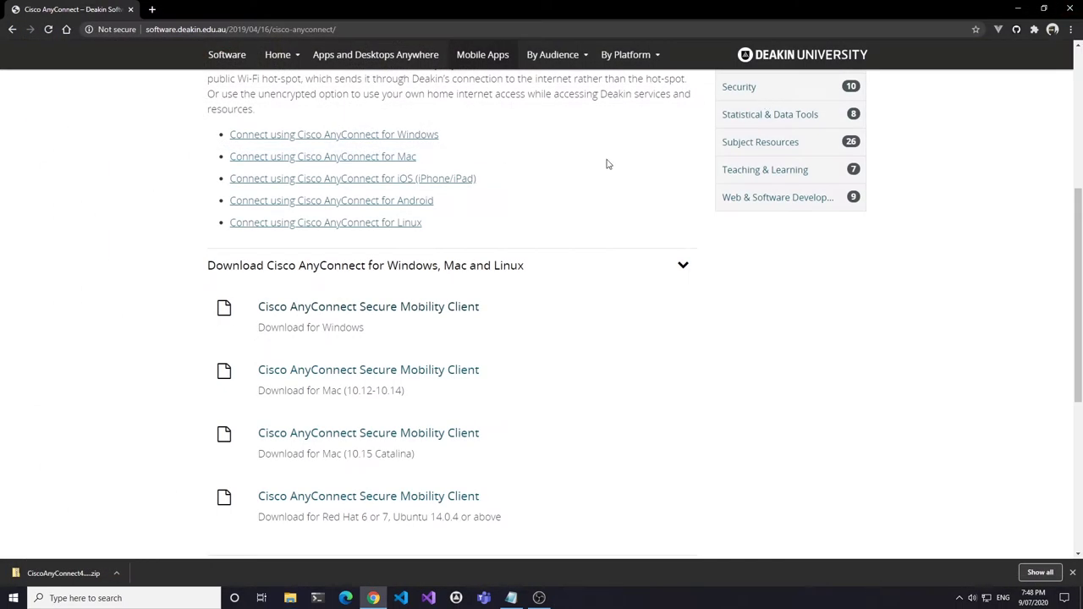
pyautogui.click(1072, 572)
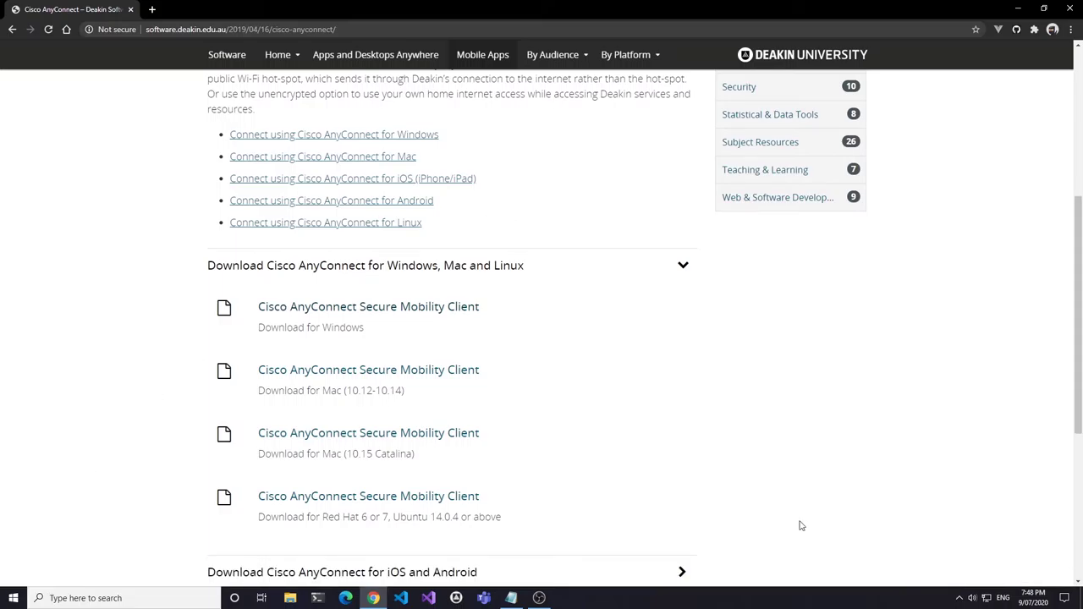
pyautogui.click(12, 598)
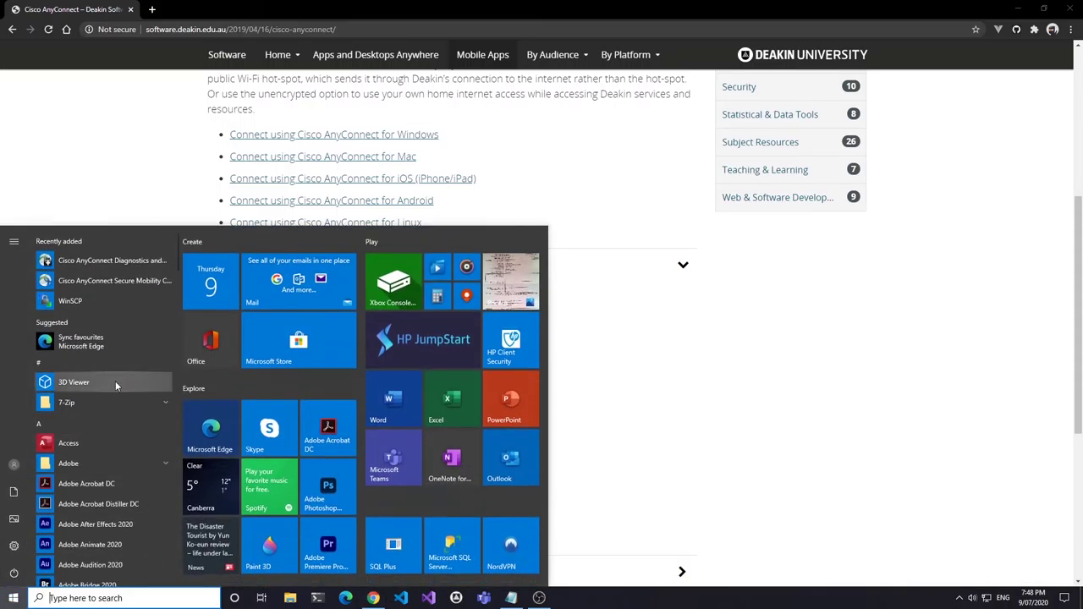
pyautogui.click(121, 282)
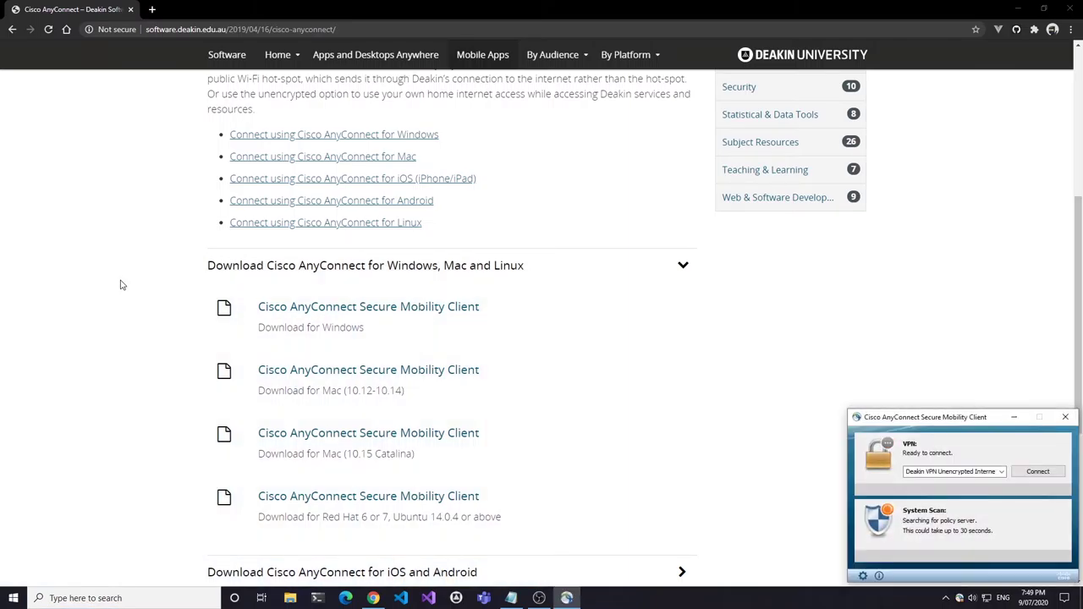
pyautogui.click(1049, 473)
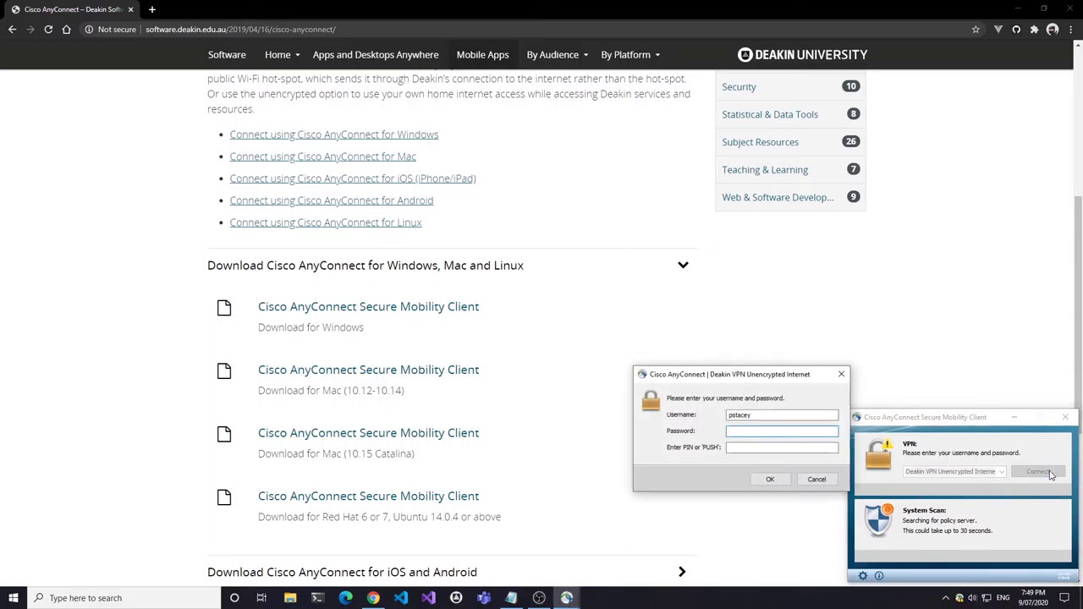
pyautogui.write('************')
pyautogui.click(782, 479)
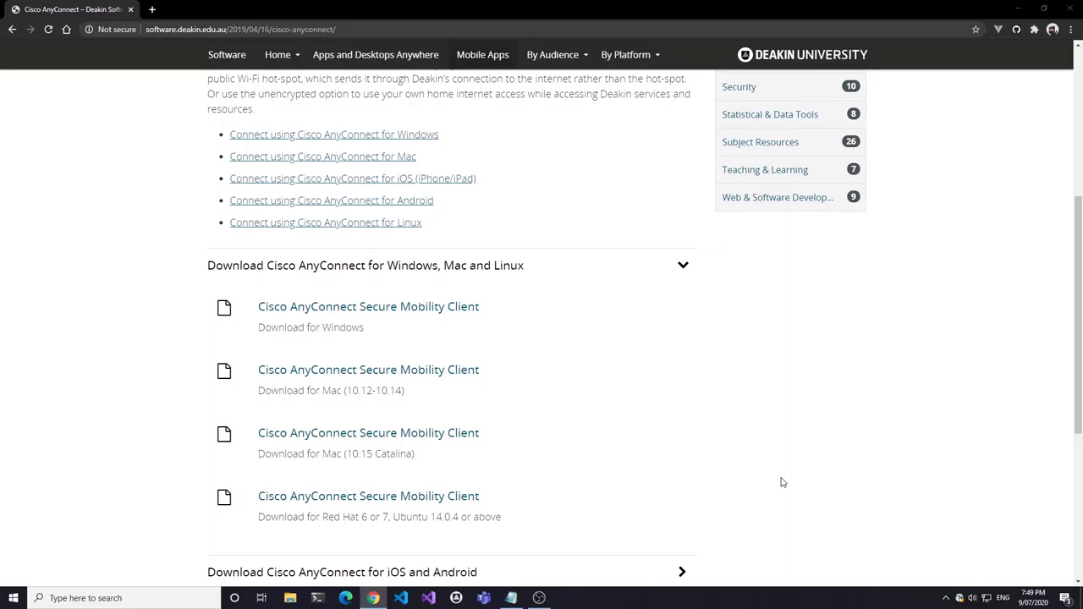
# - Check the AnyConnect connection and open Map Network Drive from the Network context menu
pyautogui.click(1068, 534)
pyautogui.click(960, 599)
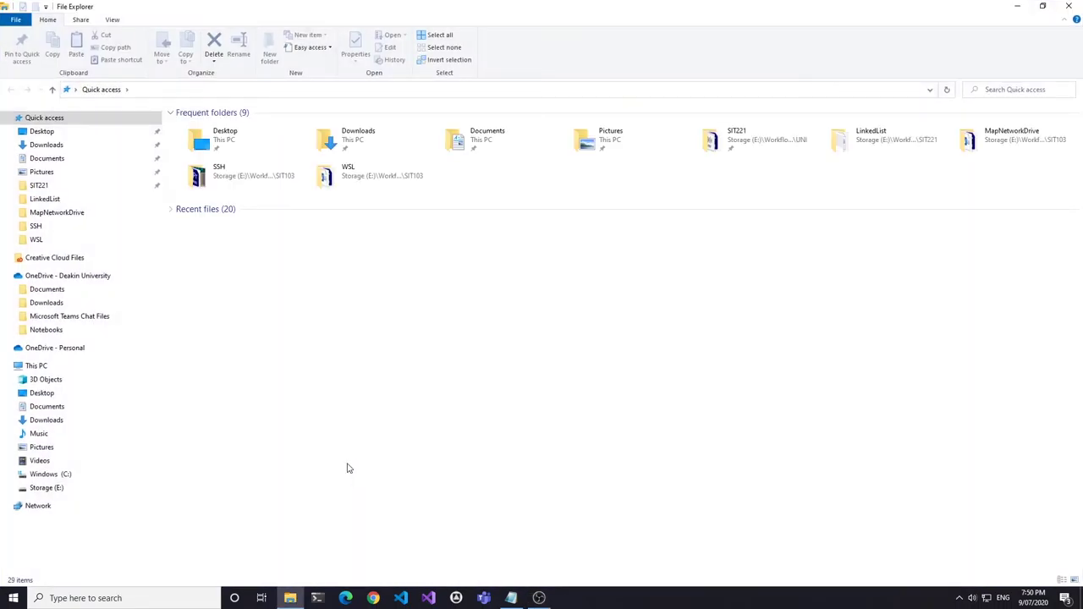
pyautogui.rightClick(42, 506)
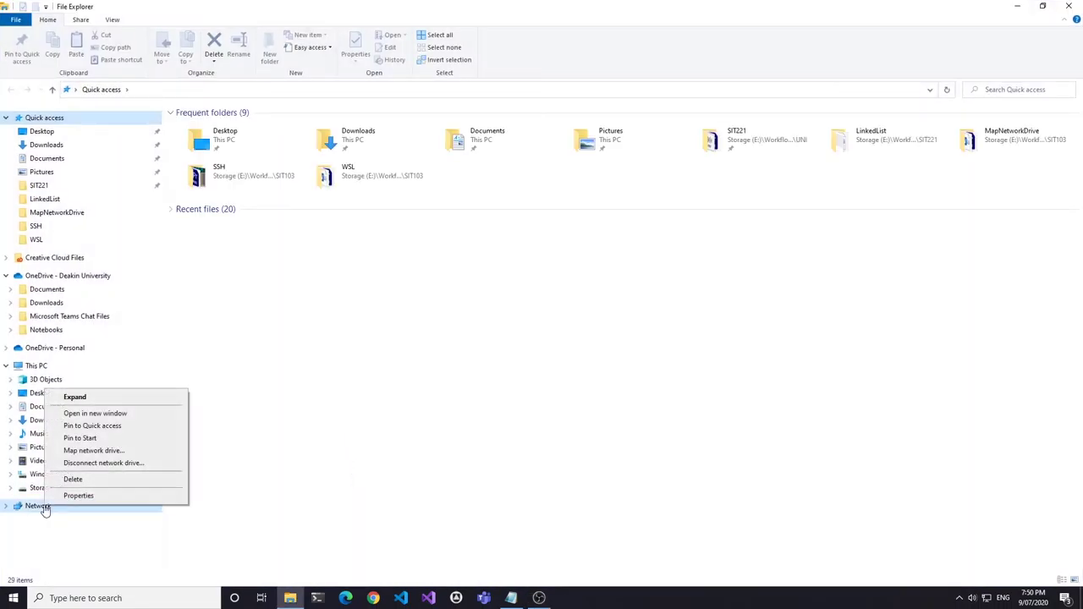
pyautogui.click(92, 450)
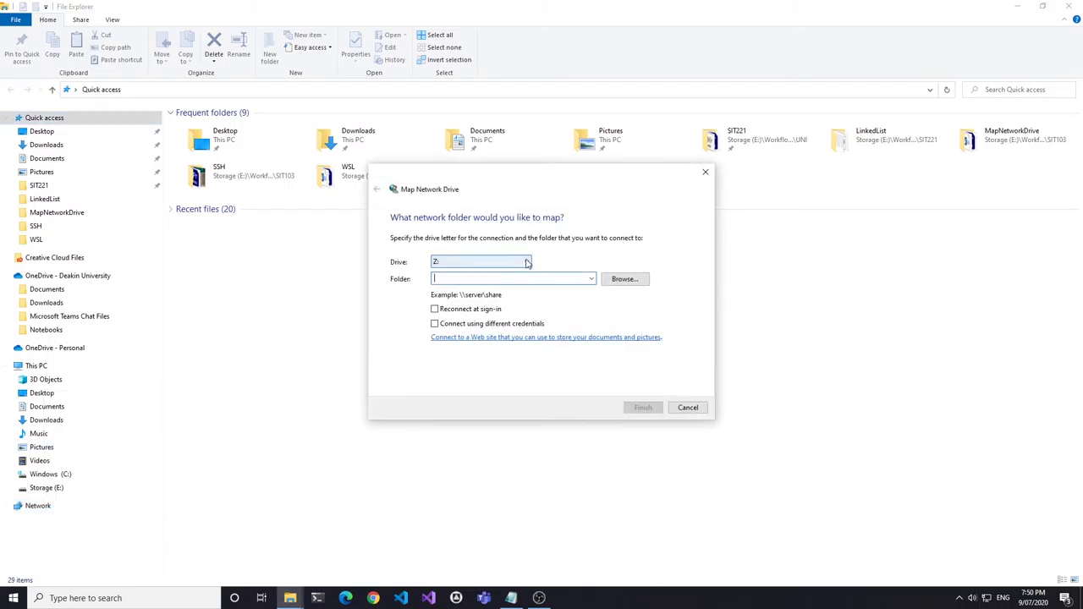
# - Map drive H: to the user's homes.deakin.edu.au my-home share, connecting with different credentials
pyautogui.click(526, 263)
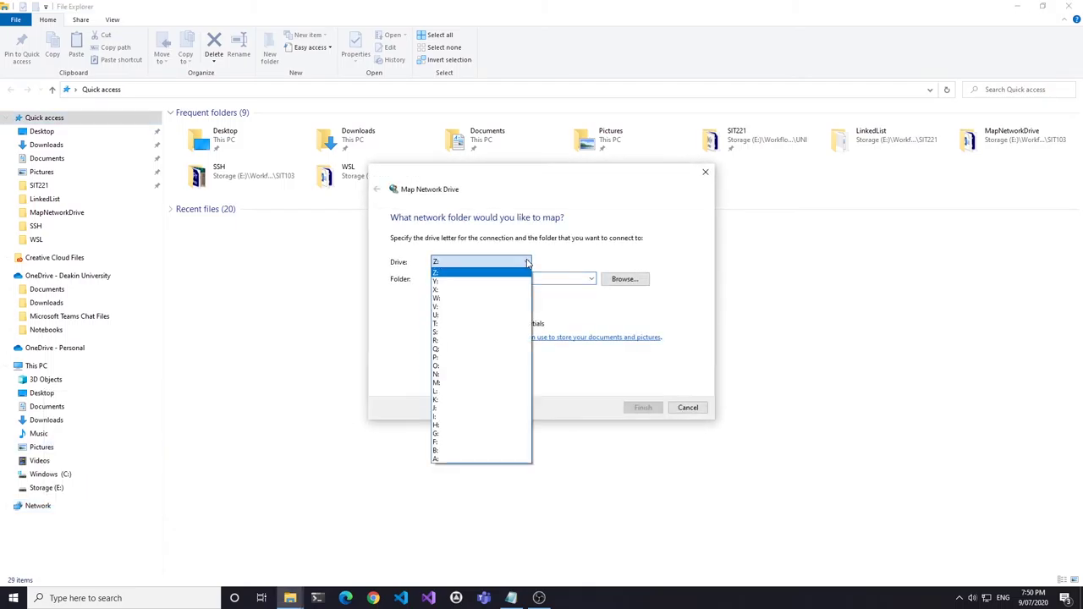
pyautogui.click(438, 425)
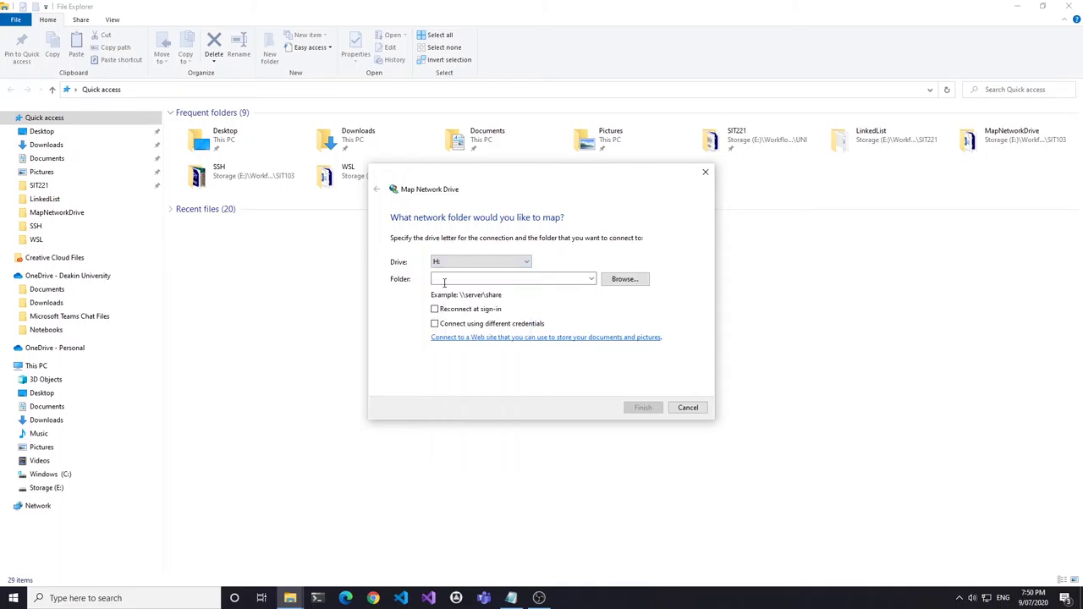
pyautogui.click(446, 279)
pyautogui.write('\\\\')
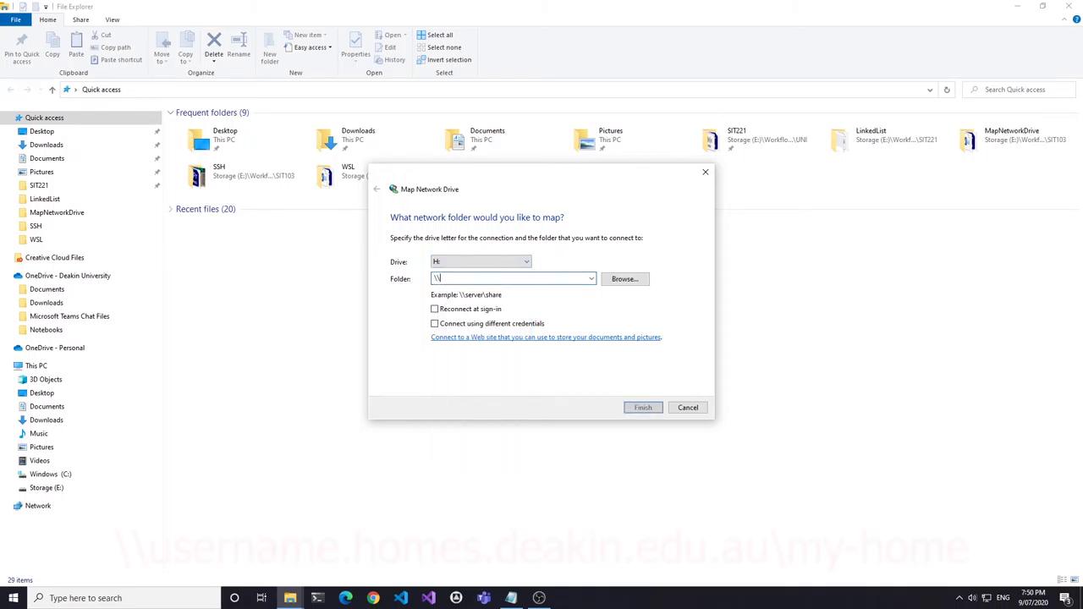
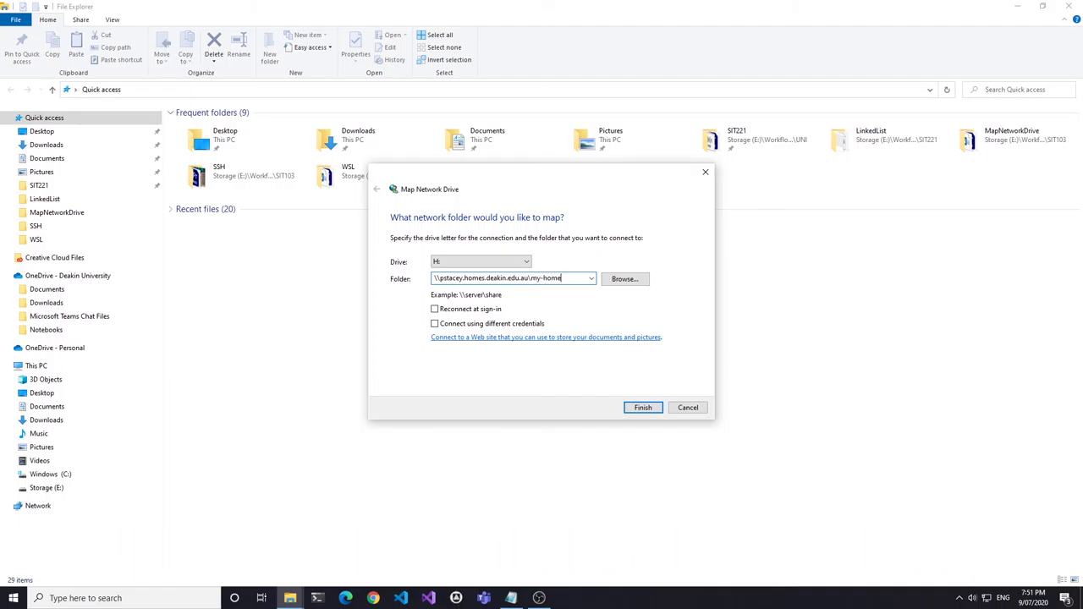
pyautogui.click(435, 326)
pyautogui.click(642, 407)
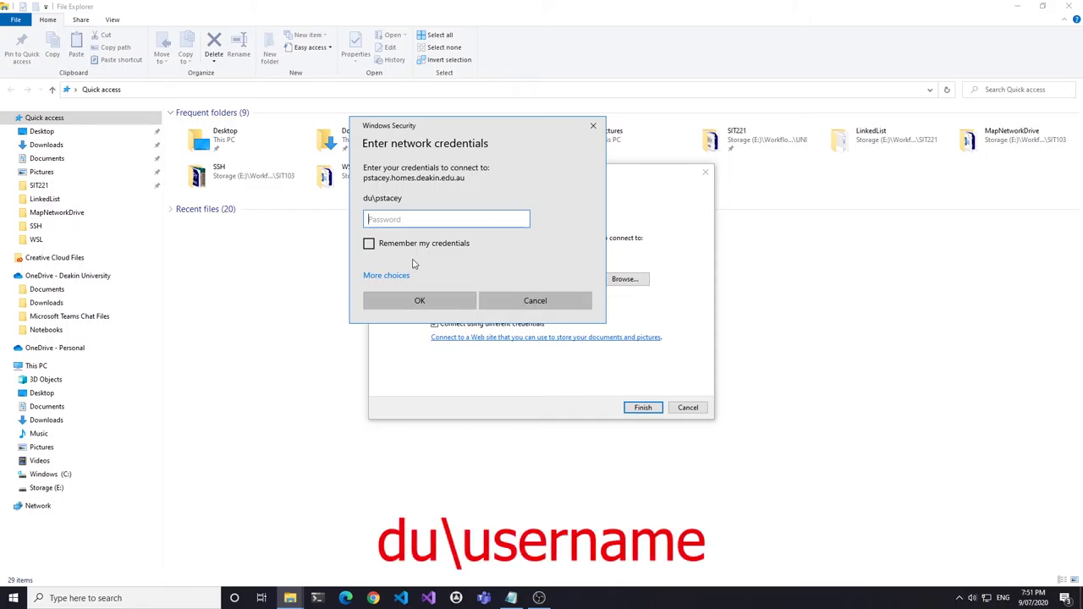
# - Enter the account password, tick Remember my credentials, and connect to open the H: drive
pyautogui.write('***********')
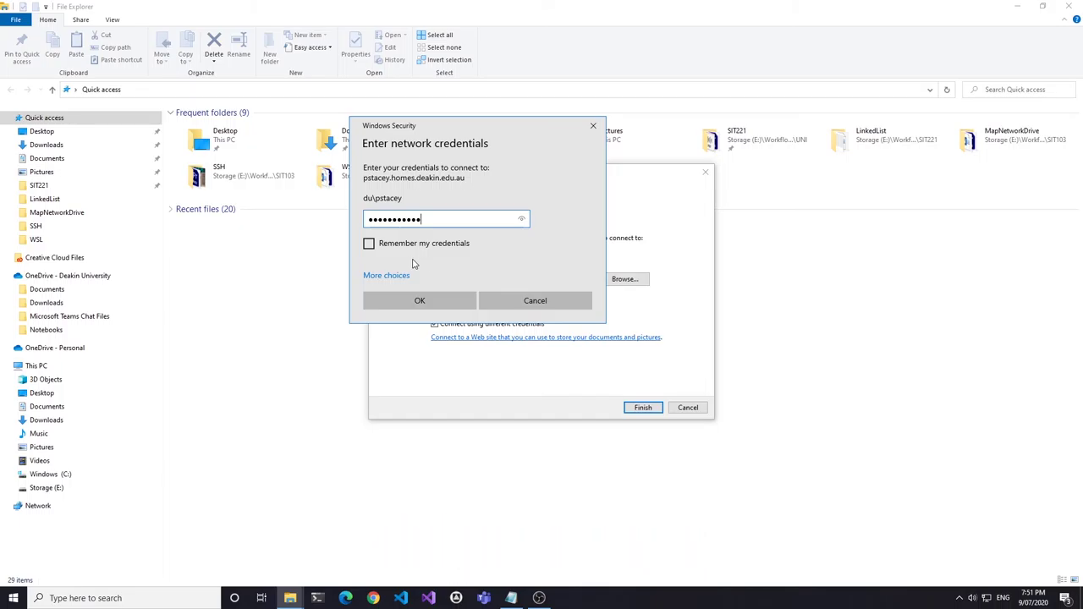
pyautogui.click(369, 242)
pyautogui.click(422, 299)
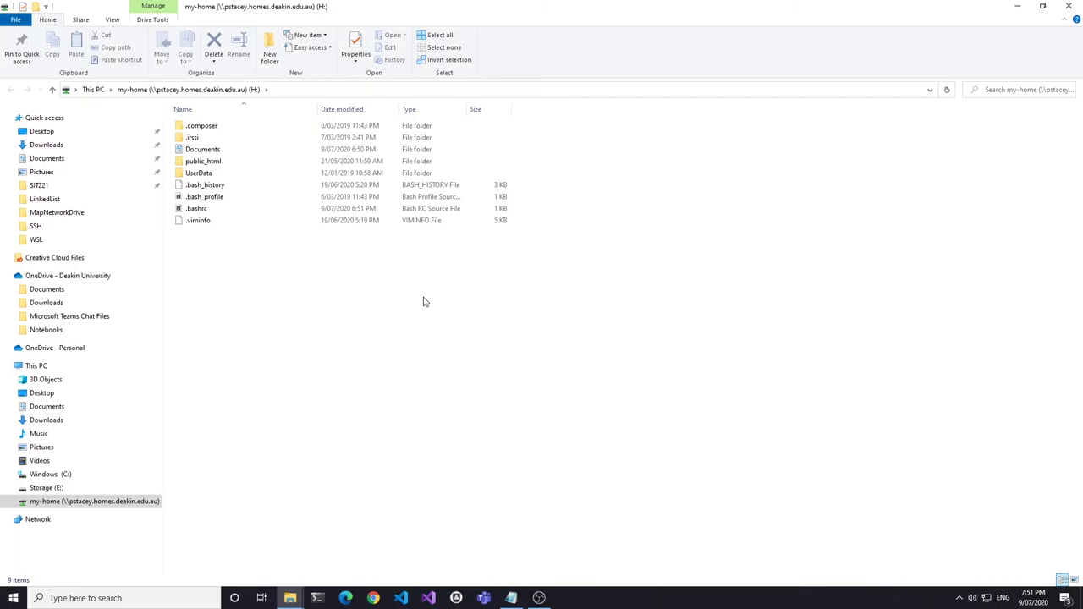
# - From the desktop, open the Ubuntu terminal and run ssh to the user's account at interactive.deakin.edu.au
pyautogui.press('super+d')
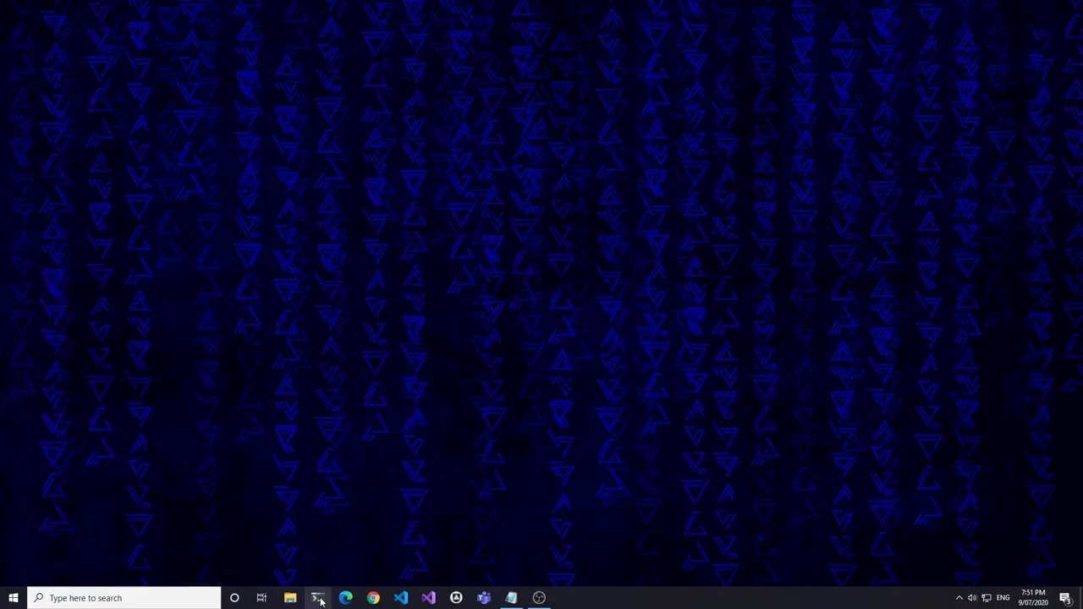
pyautogui.click(317, 597)
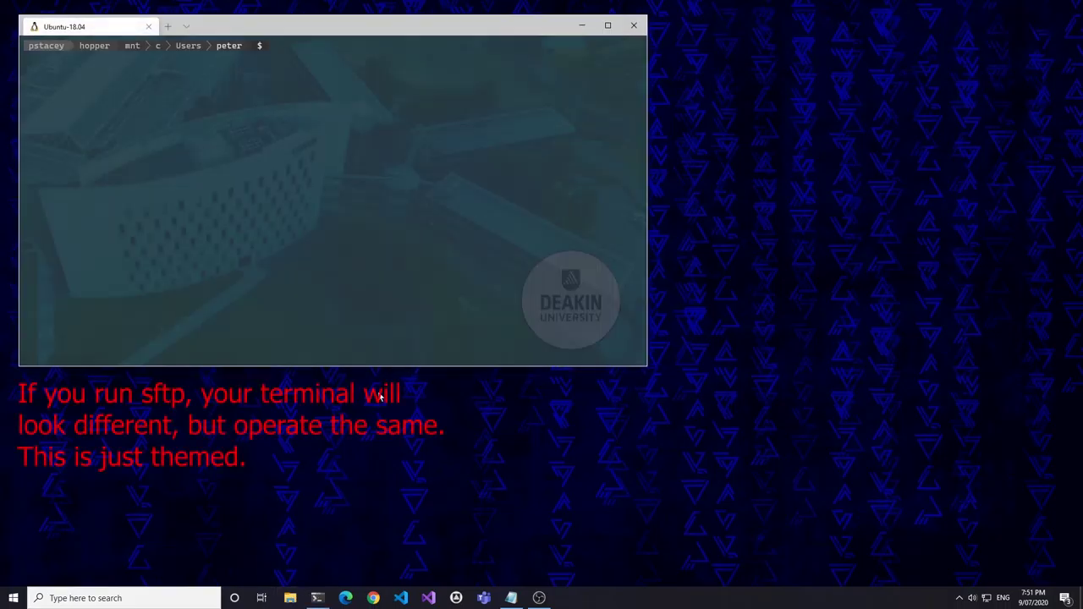
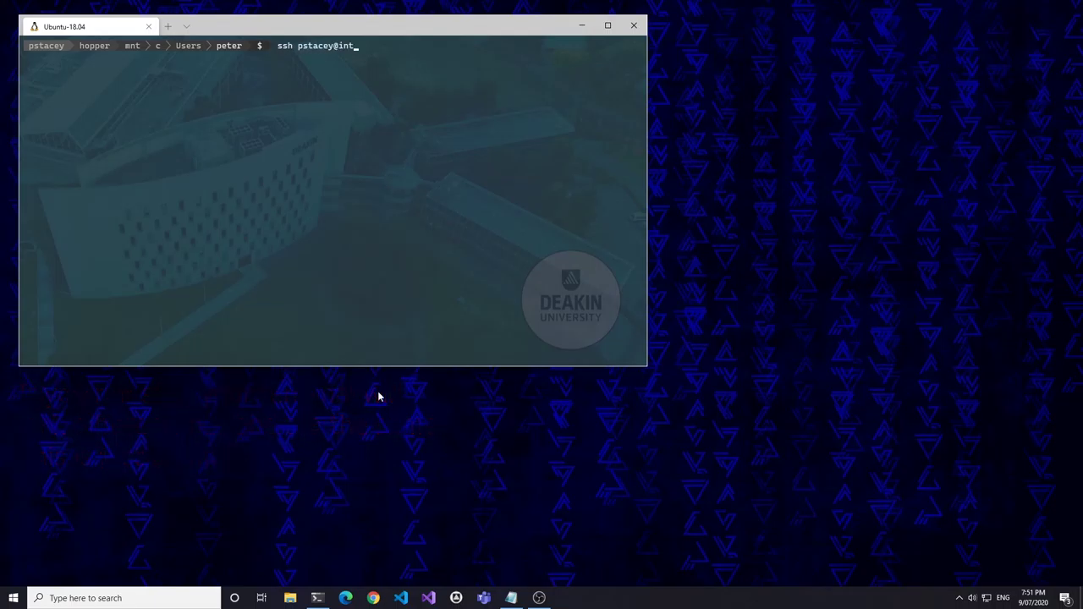
pyautogui.write('eractive.deakin.edu.au')
pyautogui.press('Return')
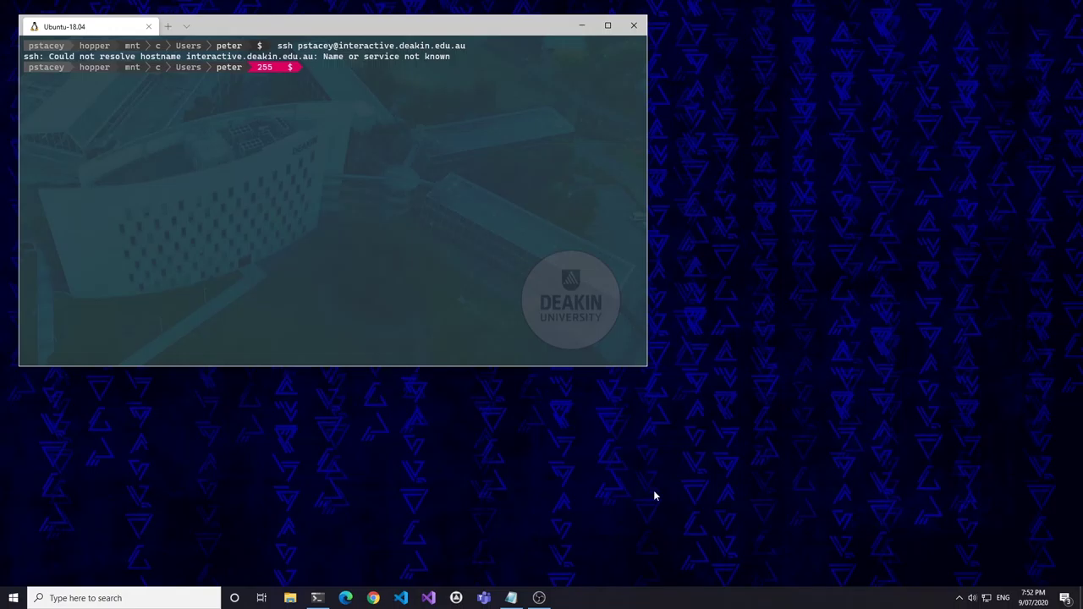
# - Disconnect Cisco AnyConnect from the Deakin VPN via the system tray
pyautogui.click(959, 597)
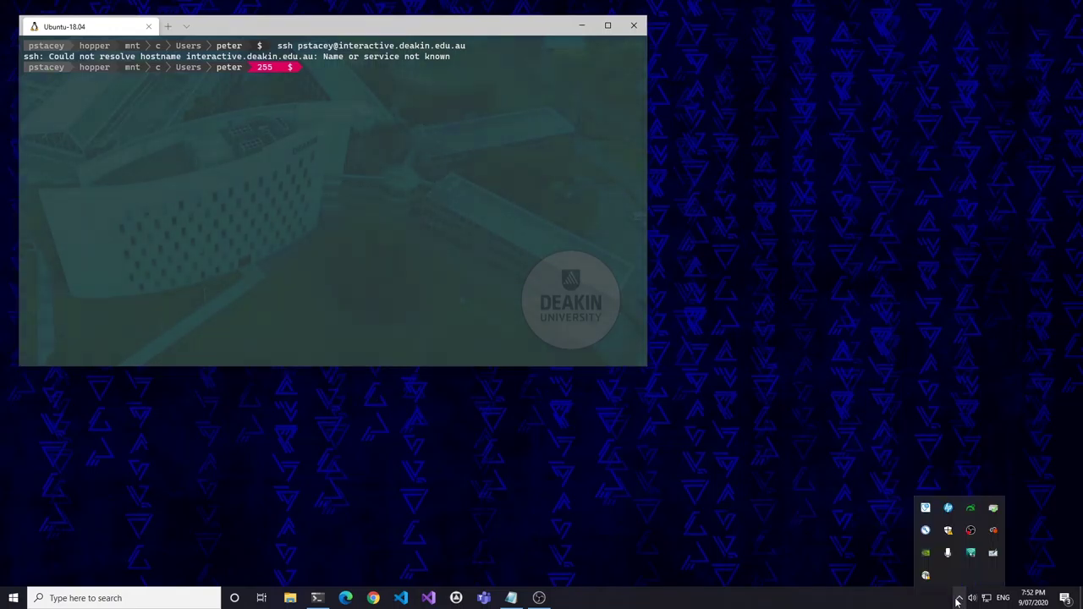
pyautogui.click(926, 574)
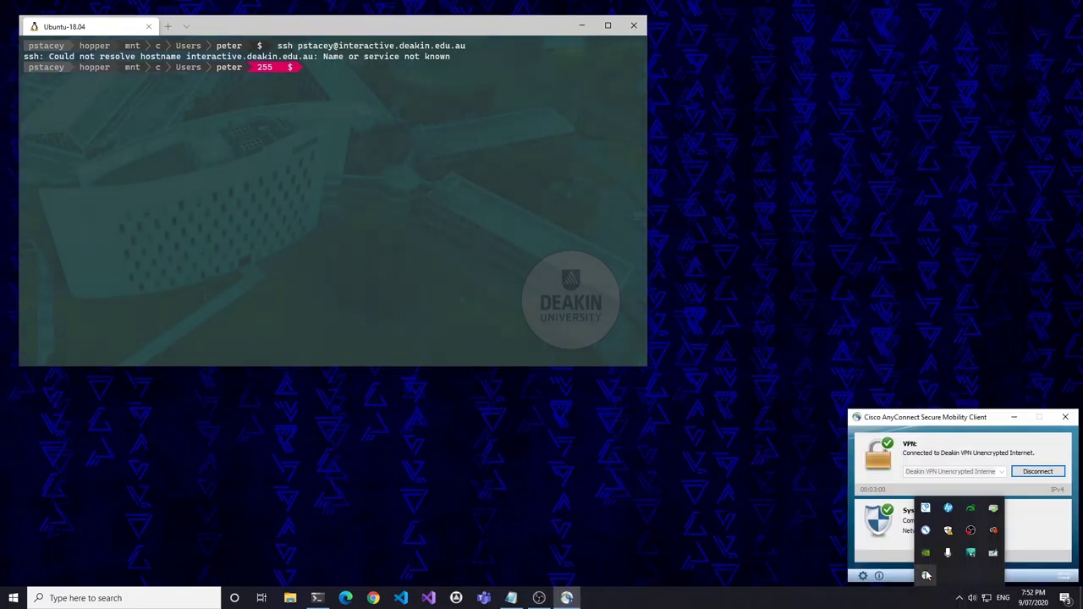
pyautogui.click(1039, 472)
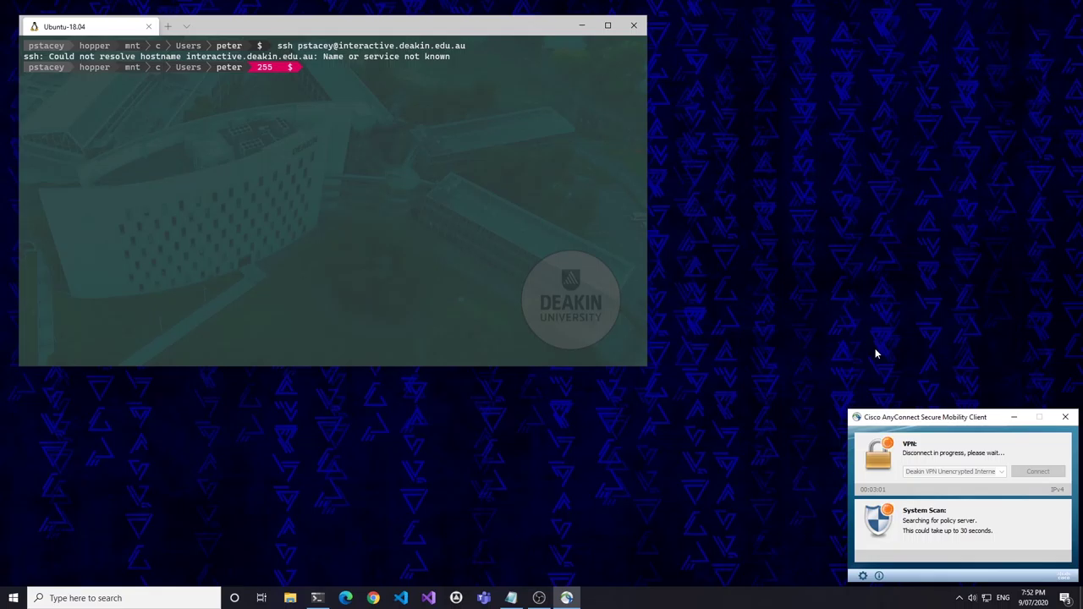
# - Rerun the previous ssh command in the terminal and log in with the account password
pyautogui.click(335, 75)
pyautogui.press('Up')
pyautogui.press('Return')
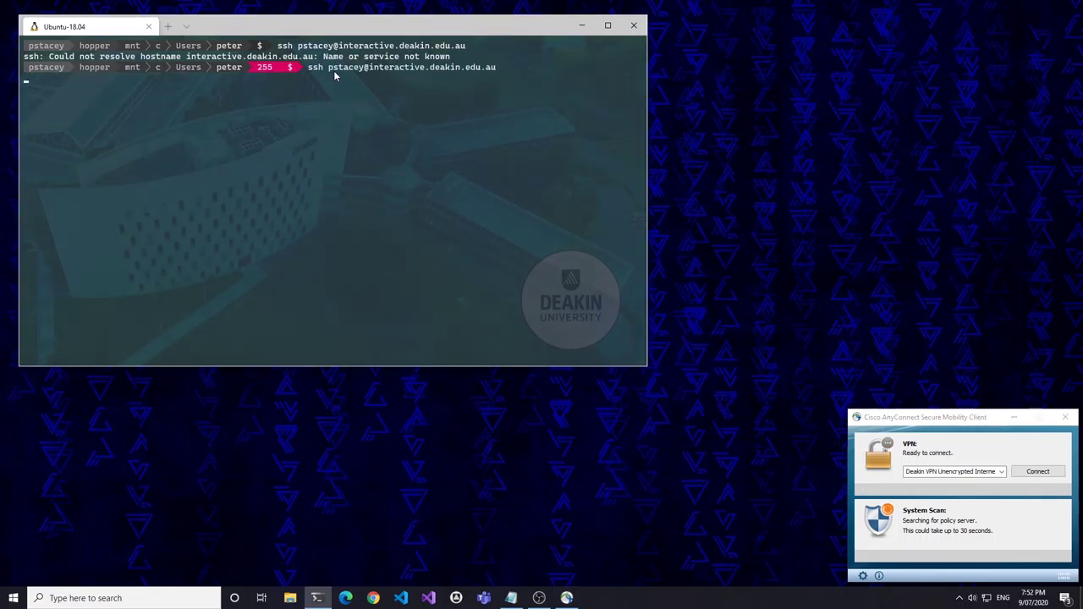
pyautogui.press('Return')
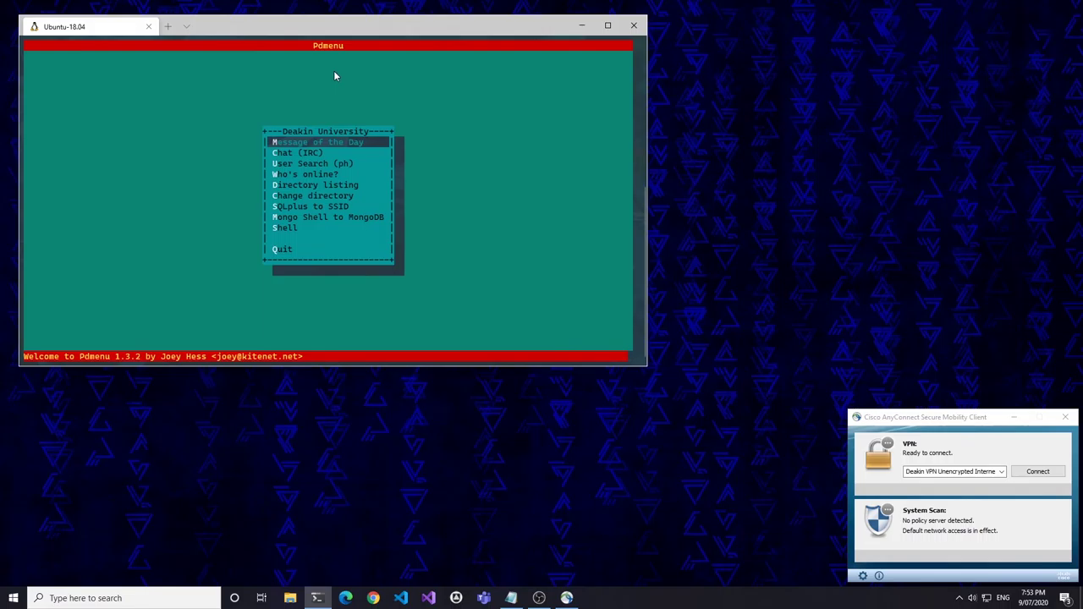
pyautogui.click(1038, 472)
# - Log back in to the VPN, then start 'SQLplus to SSID' from the Deakin menu with the database password
pyautogui.write('*')
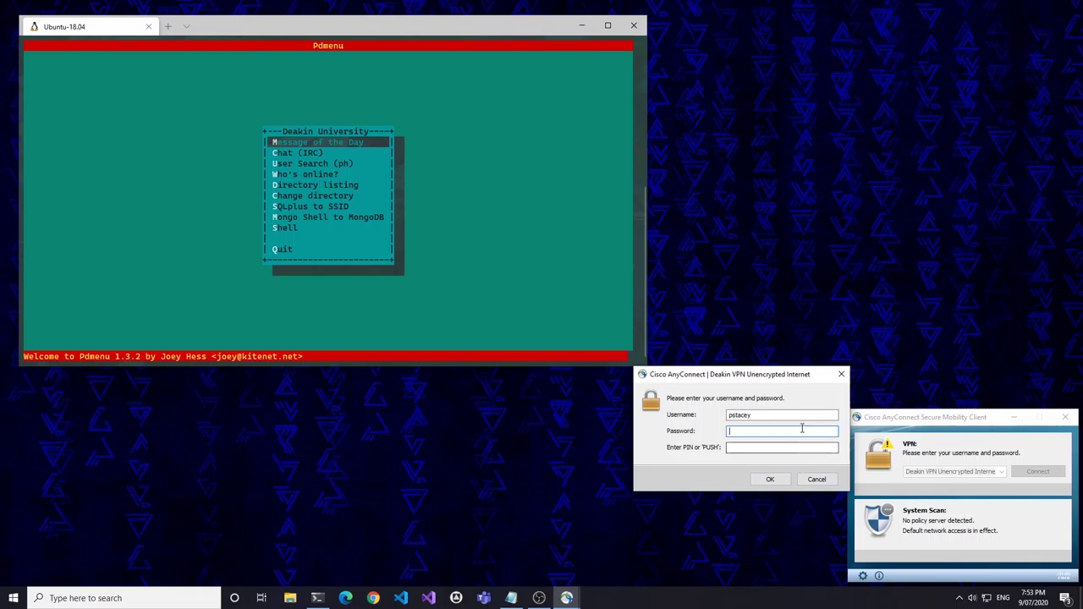
pyautogui.write('***********')
pyautogui.press('Return')
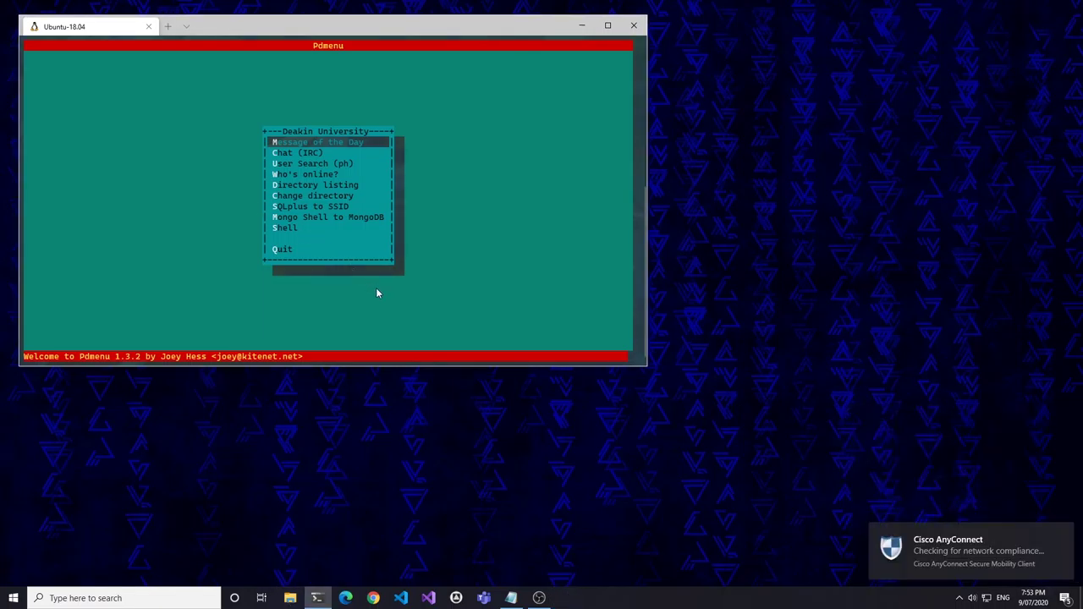
pyautogui.press('Down')
pyautogui.press('Down')
pyautogui.press('Down')
pyautogui.press('Down')
pyautogui.press('Down')
pyautogui.press('Down')
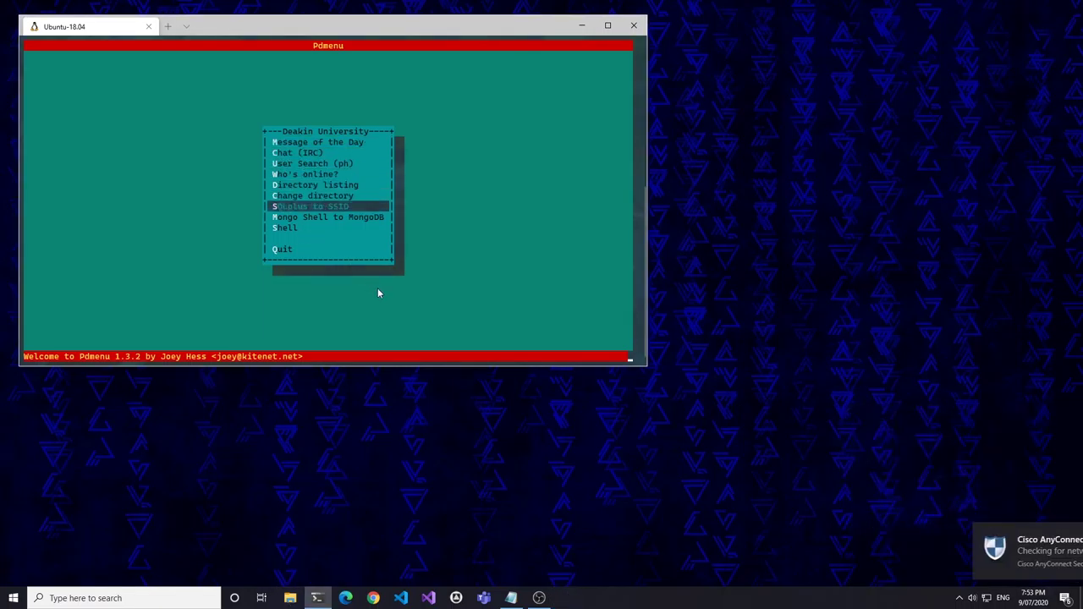
pyautogui.press('Return')
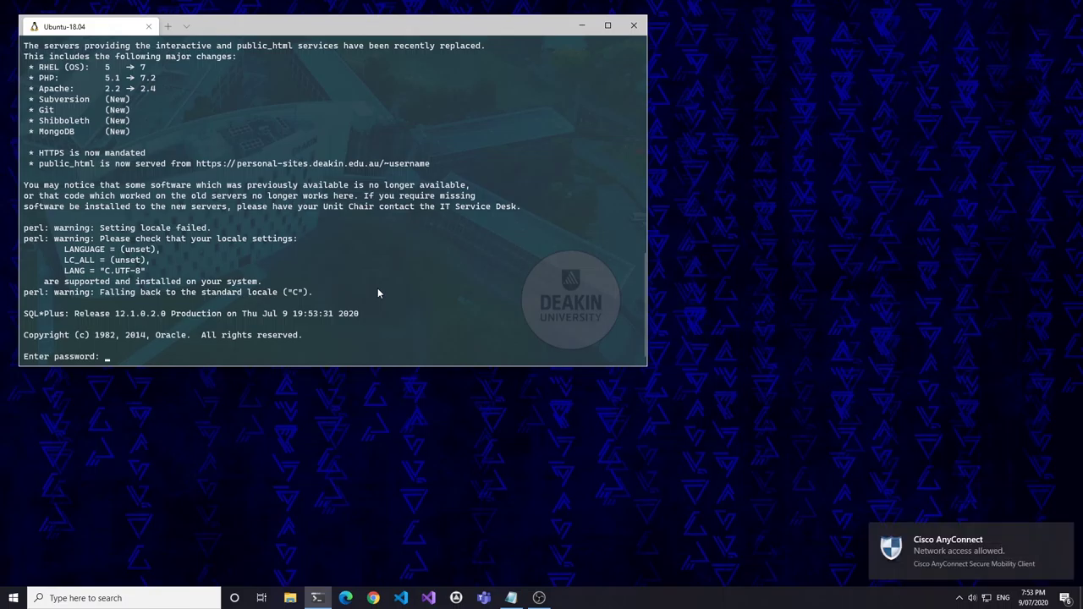
pyautogui.press('Return')
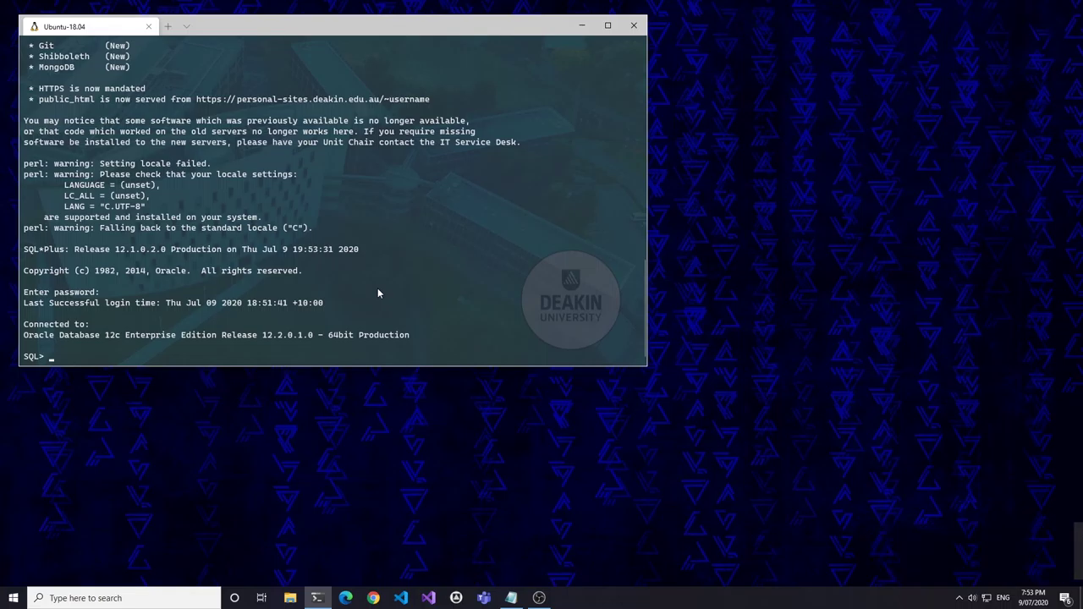
pyautogui.click(401, 597)
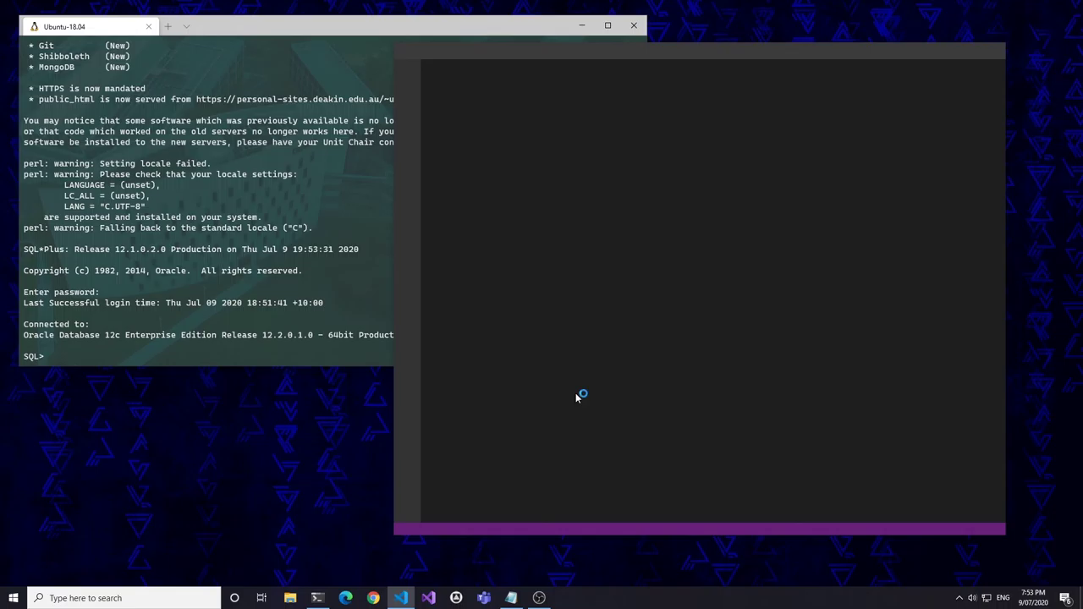
# - Open the my-home H: drive as the workspace folder in VS Code
pyautogui.click(430, 55)
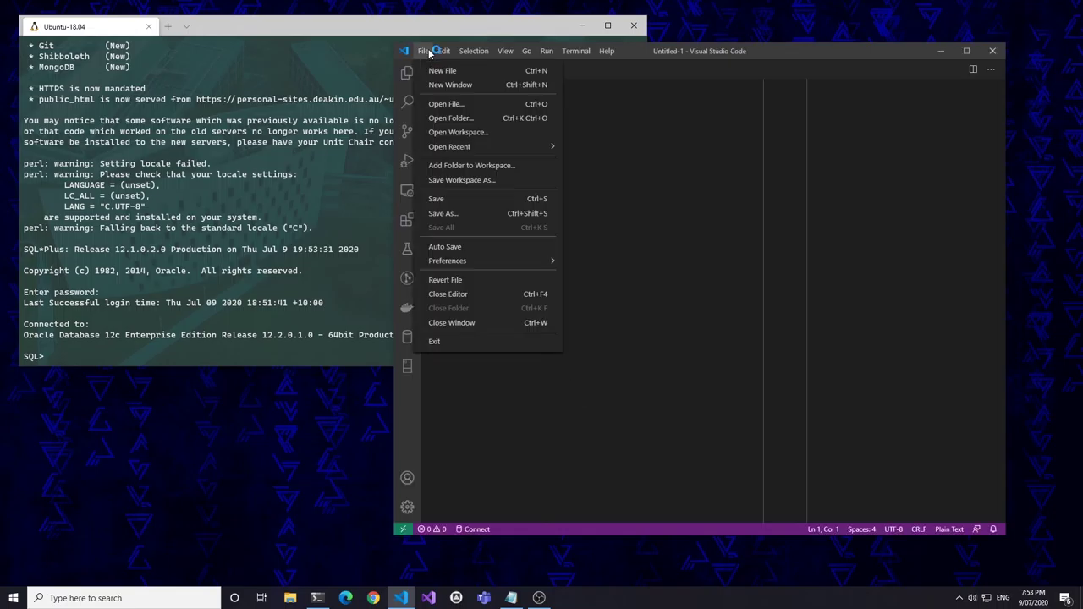
pyautogui.click(446, 118)
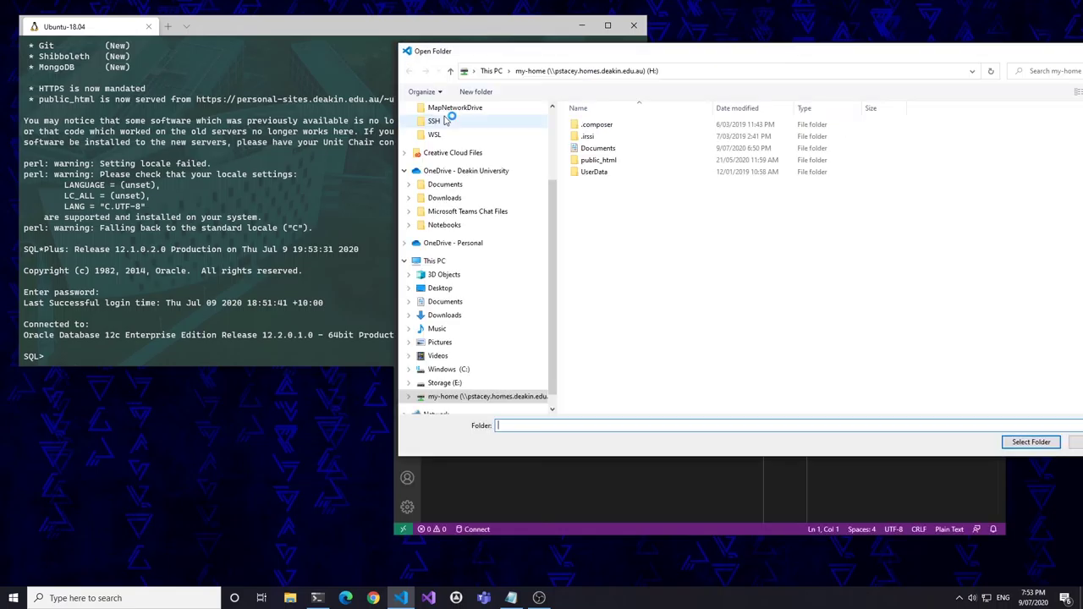
pyautogui.click(505, 397)
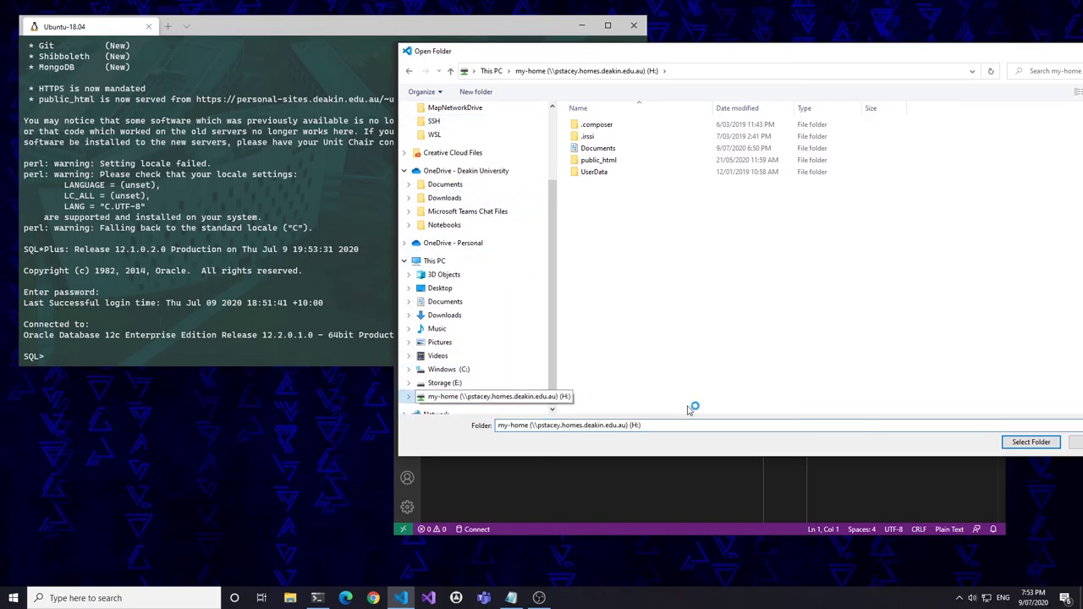
pyautogui.click(1051, 441)
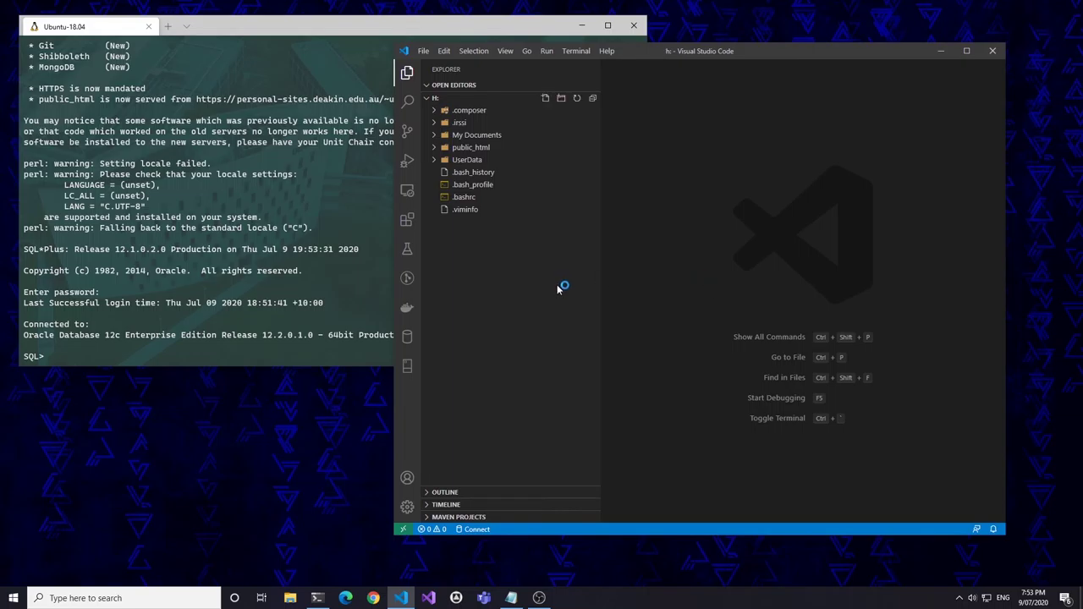
# - Create first.sql on H:, paste the employees table SQL script, and save it
pyautogui.click(545, 99)
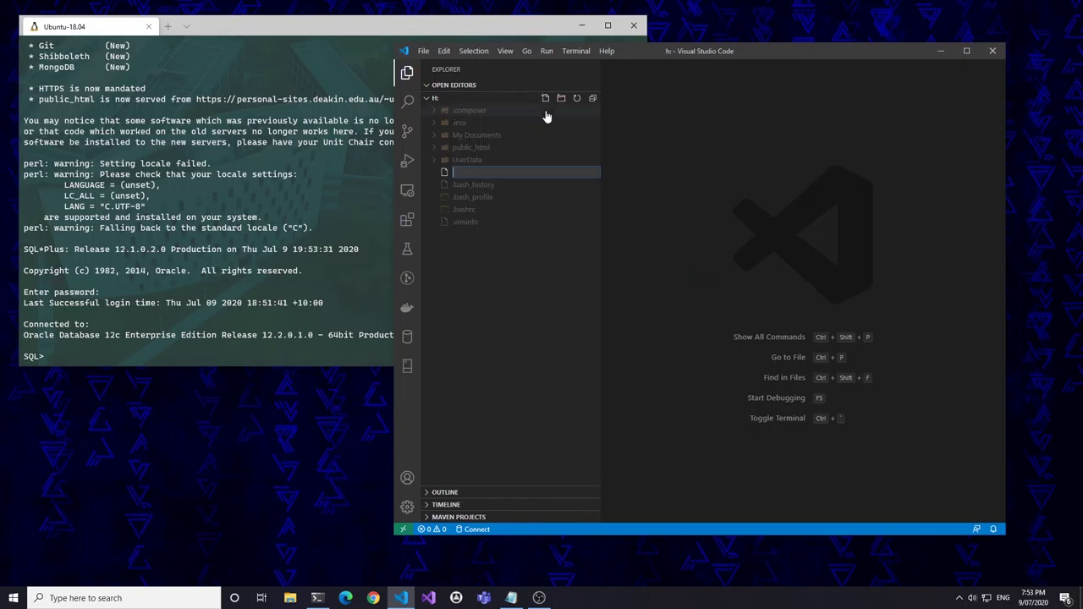
pyautogui.write('first.sql')
pyautogui.press('Return')
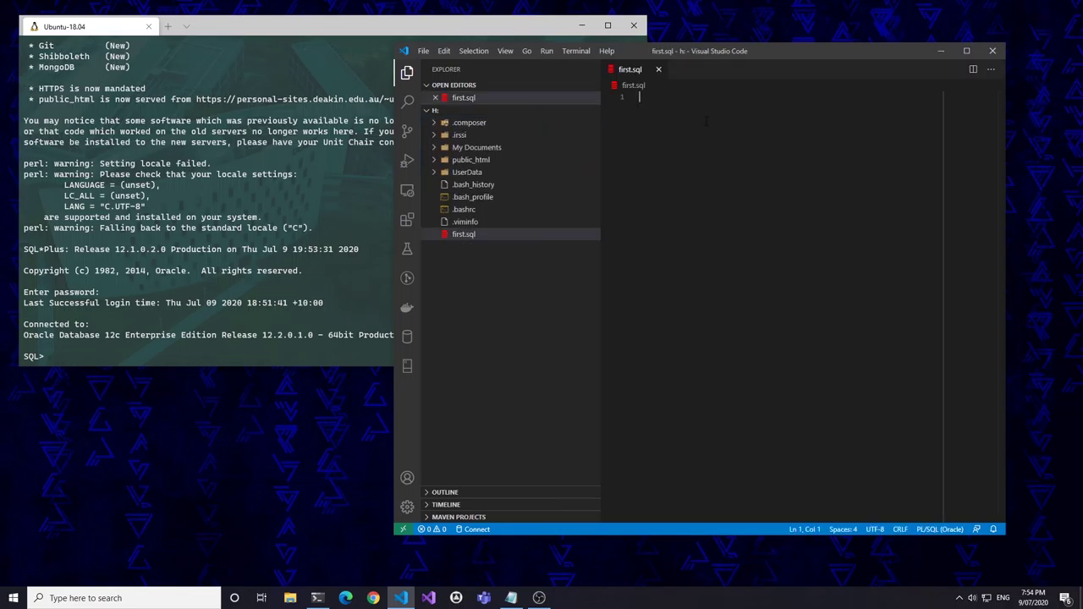
pyautogui.hotkey('ctrl', 'v')
pyautogui.scroll(5, 889, 318)
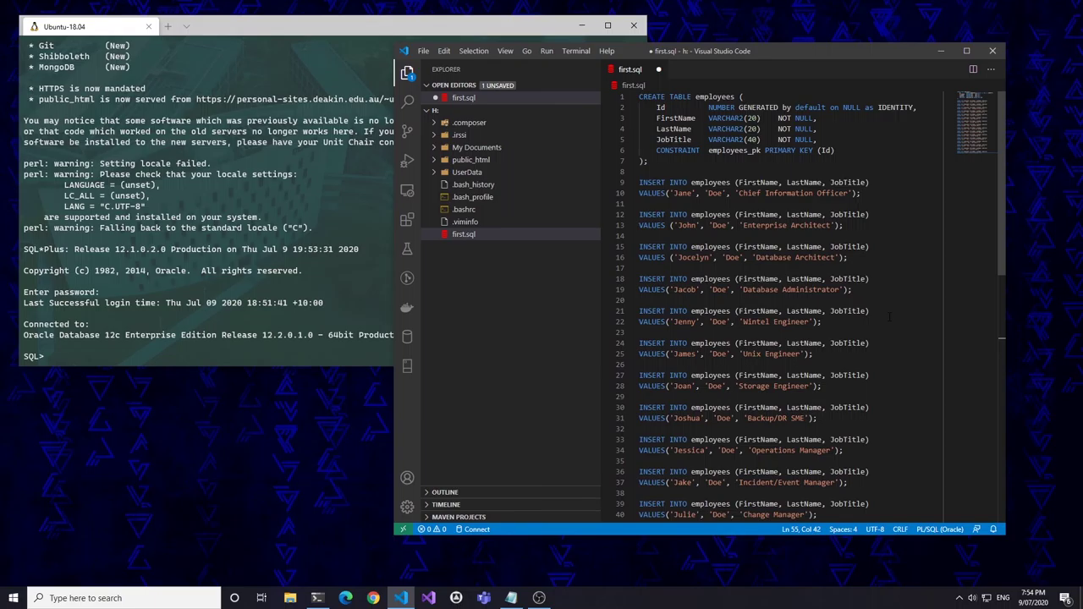
pyautogui.hotkey('ctrl', 's')
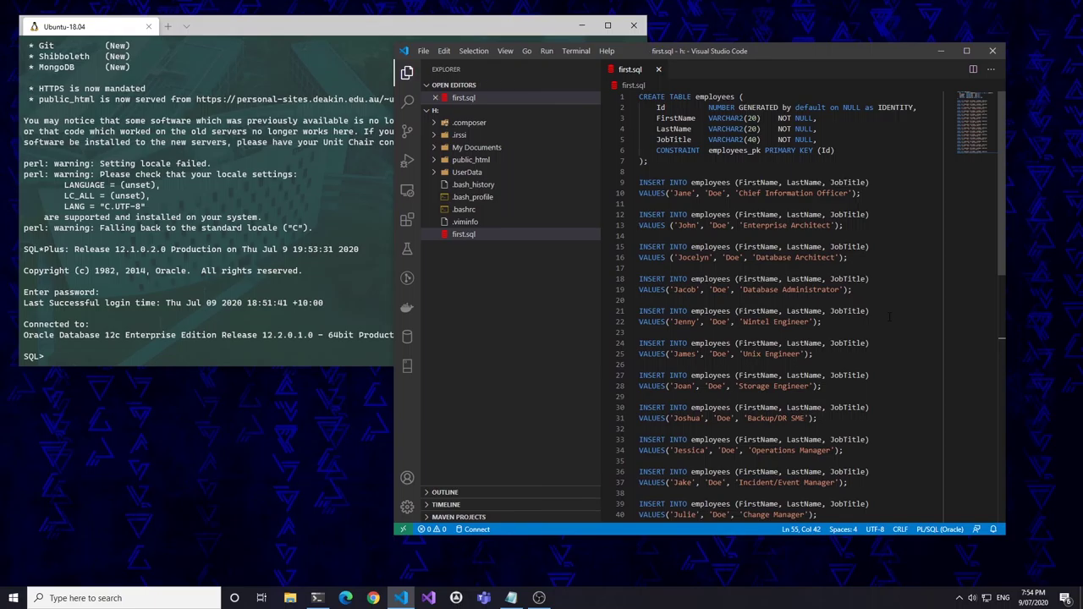
pyautogui.click(41, 356)
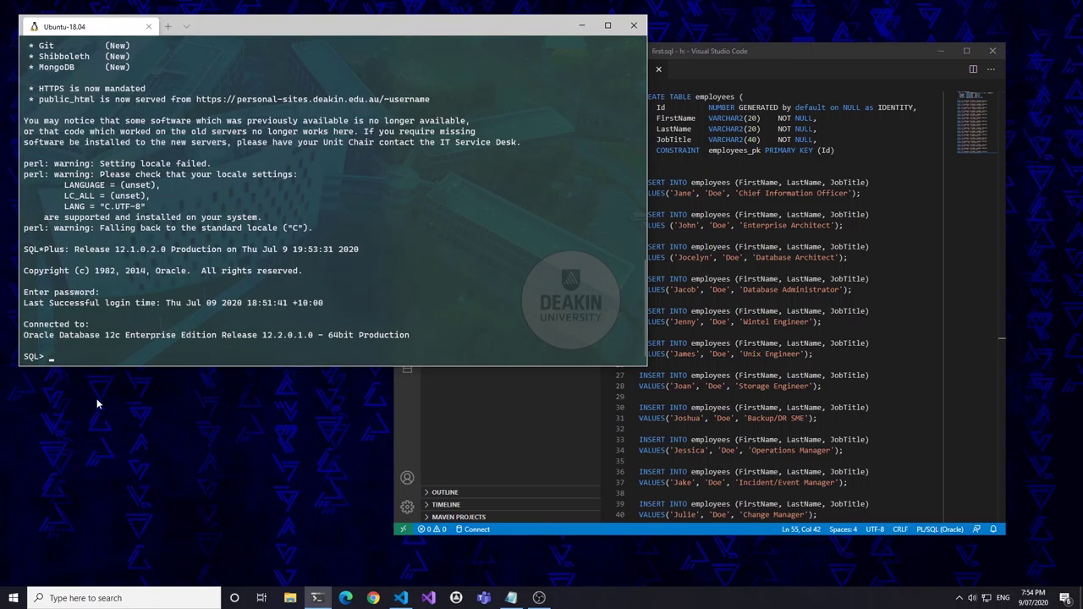
pyautogui.write('clear screen')
pyautogui.press('Return')
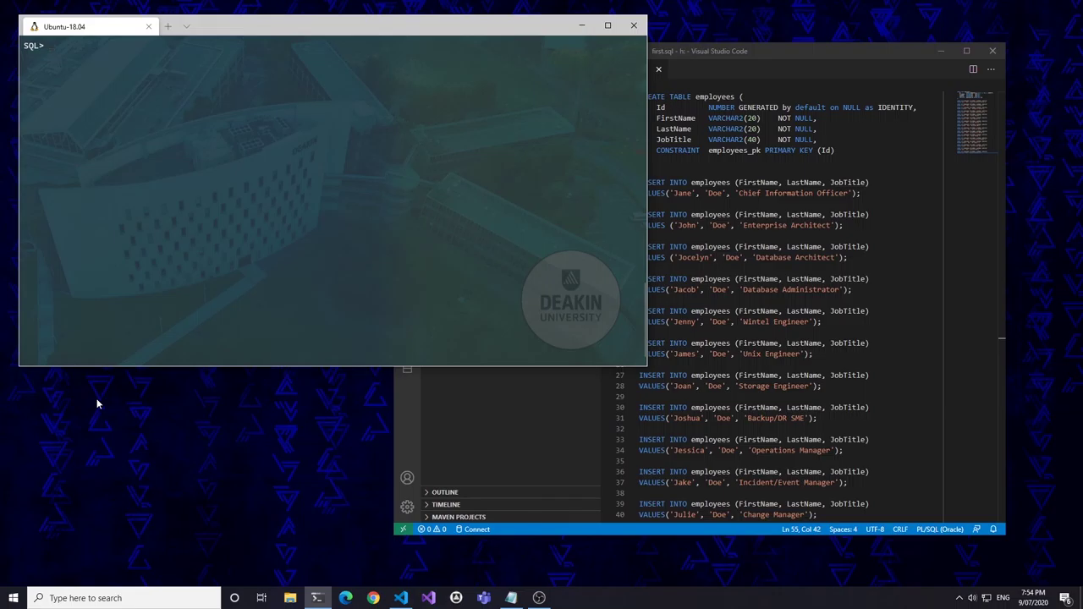
pyautogui.write('select table_name from user_tables;')
pyautogui.press('Return')
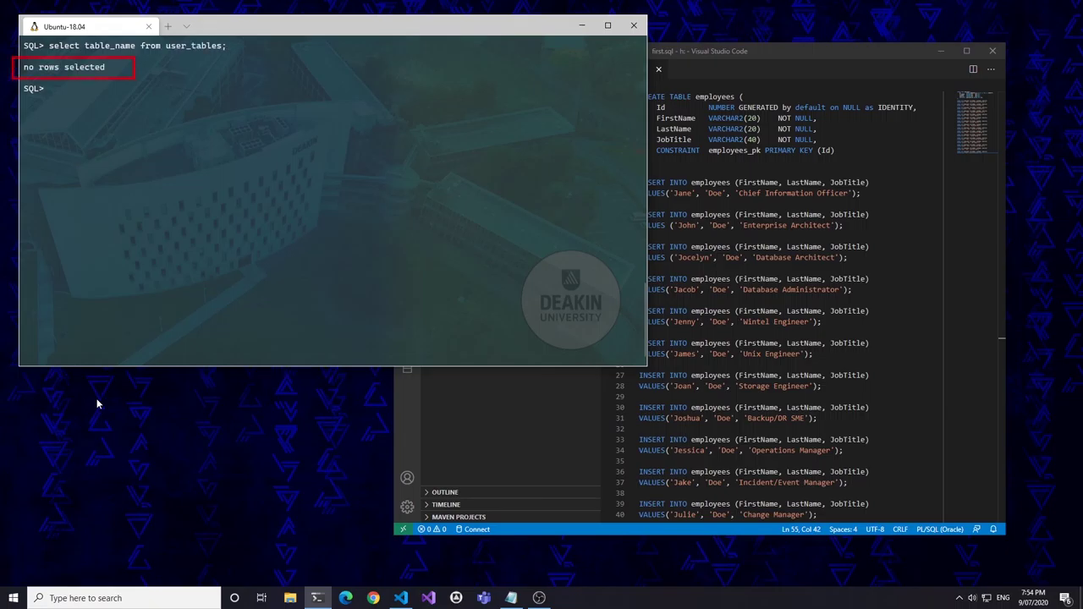
pyautogui.write('@first.sql')
pyautogui.press('Return')
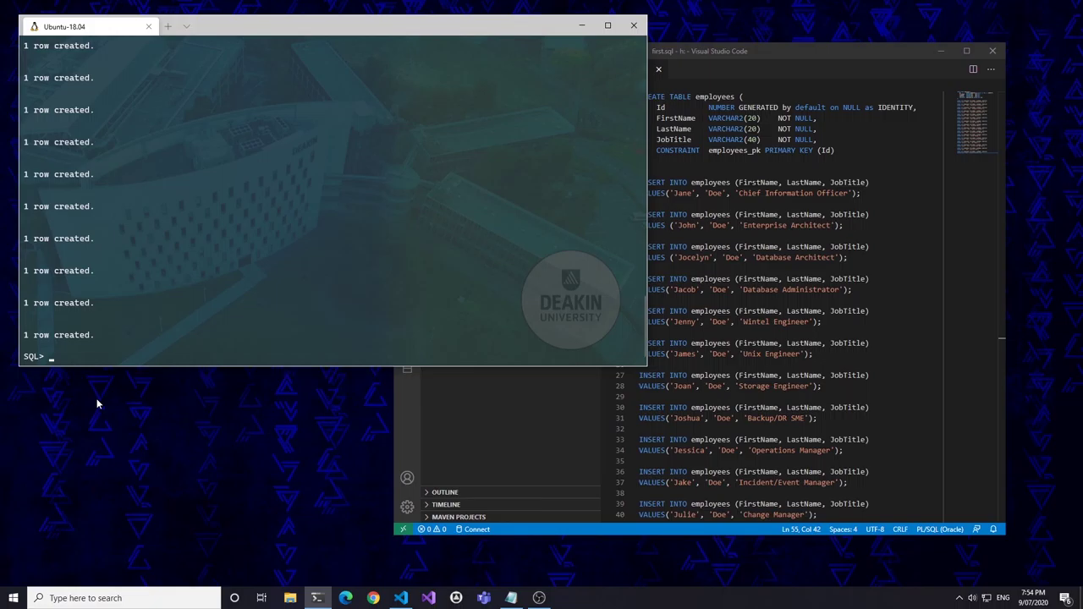
pyautogui.write('select table_name from use')
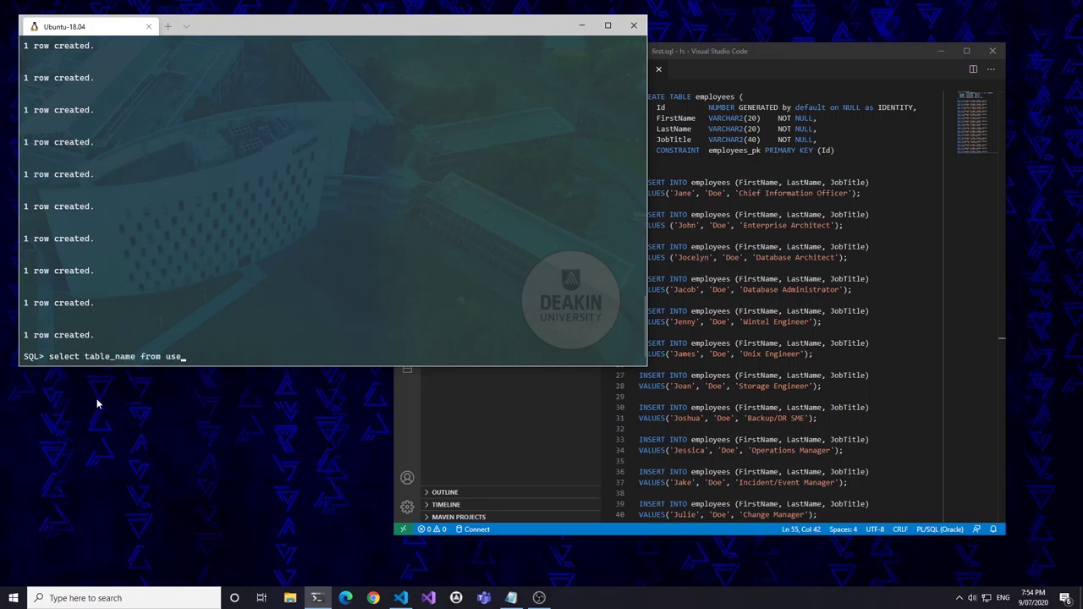
pyautogui.write('r_tables;')
pyautogui.press('Return')
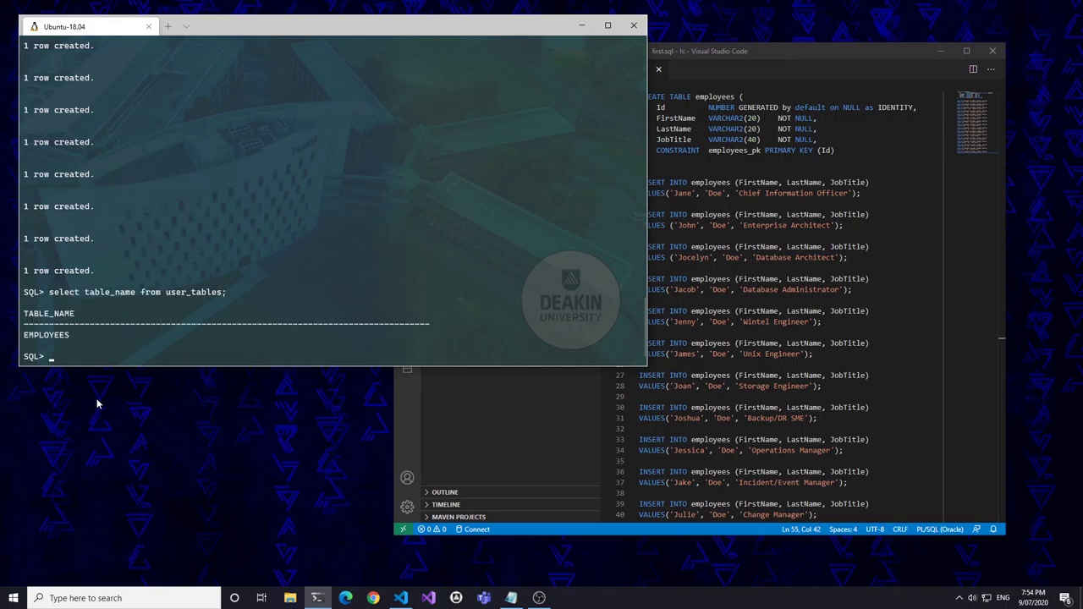
# - Describe employees, set linesize 120, and select * from employees to list every row
pyautogui.write('describe employees')
pyautogui.press('Return')
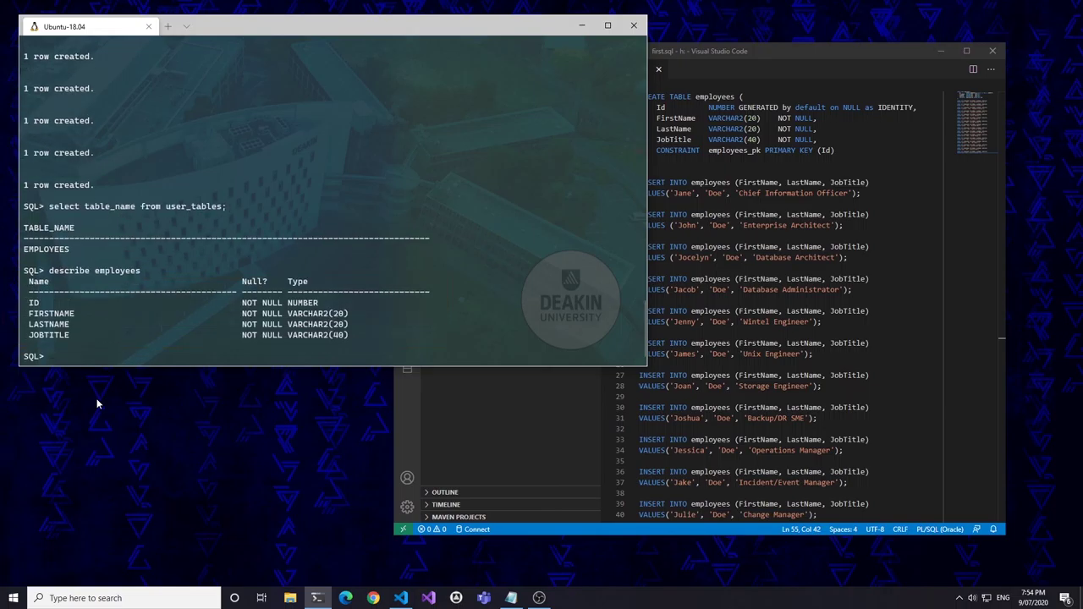
pyautogui.write('clear screen')
pyautogui.press('Return')
pyautogui.write('set lines')
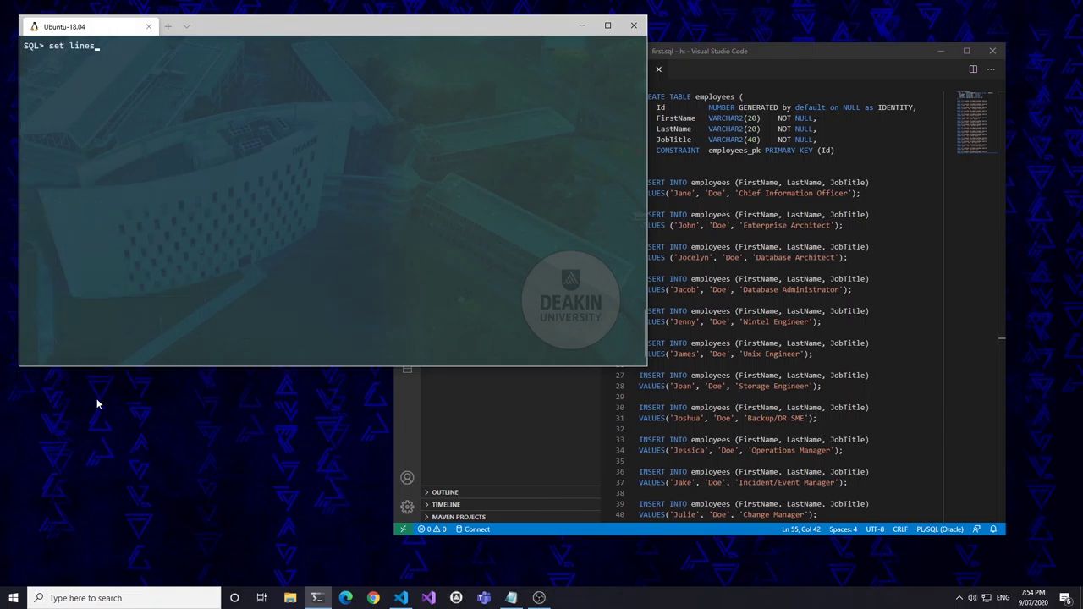
pyautogui.write('ize 120;')
pyautogui.press('Return')
pyautogui.write('select * from employees;')
pyautogui.press('Return')
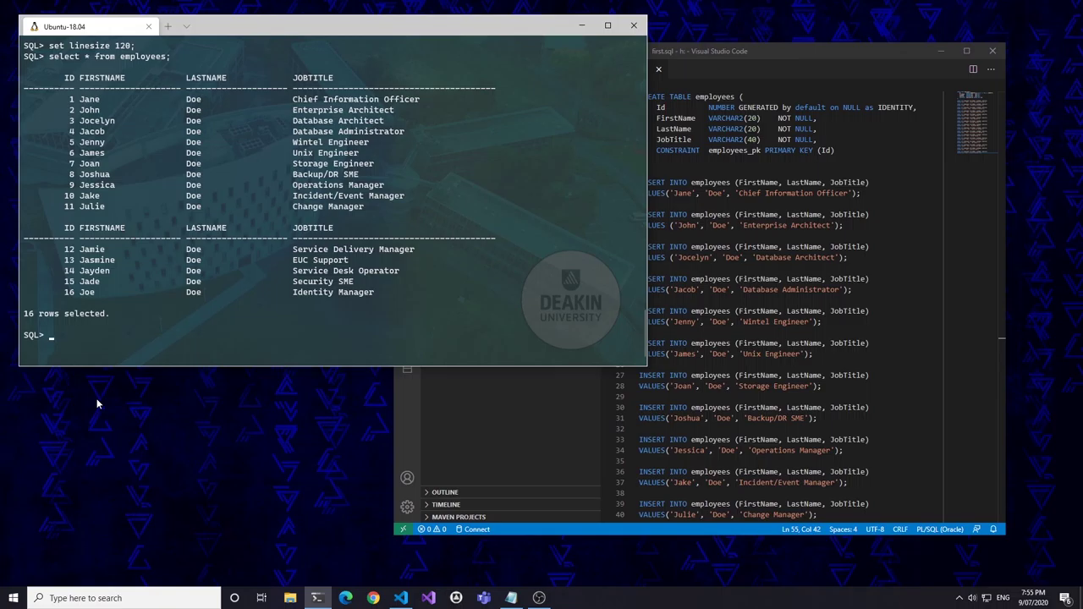
# - Exit SQL*Plus, quit the Deakin Pdmenu and end the remote shell, closing the terminal
pyautogui.write('exit')
pyautogui.press('Return')
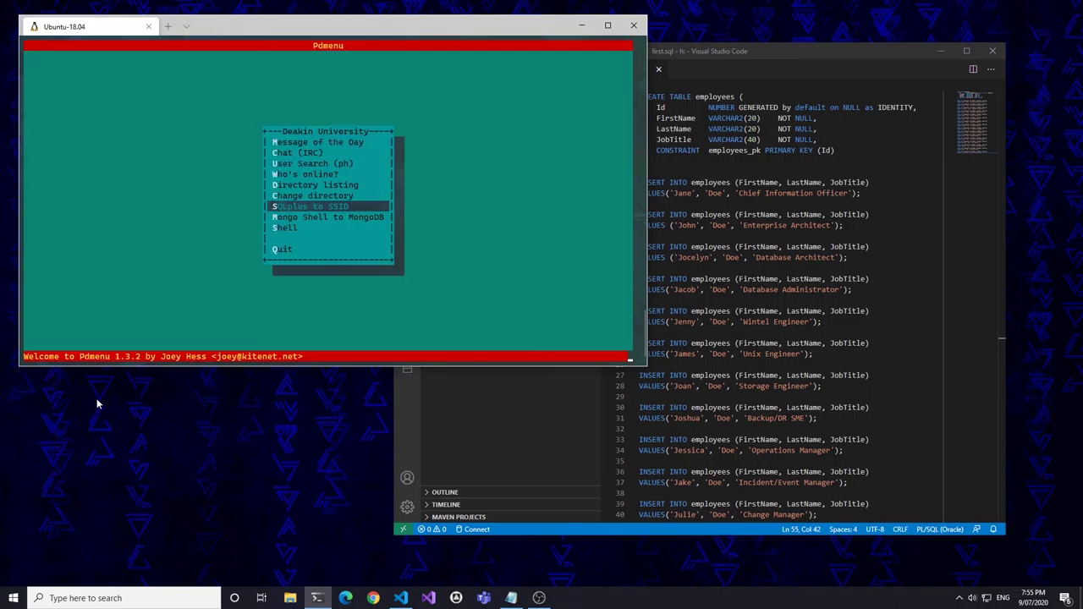
pyautogui.press('Down')
pyautogui.press('Down')
pyautogui.press('Down')
pyautogui.press('Down')
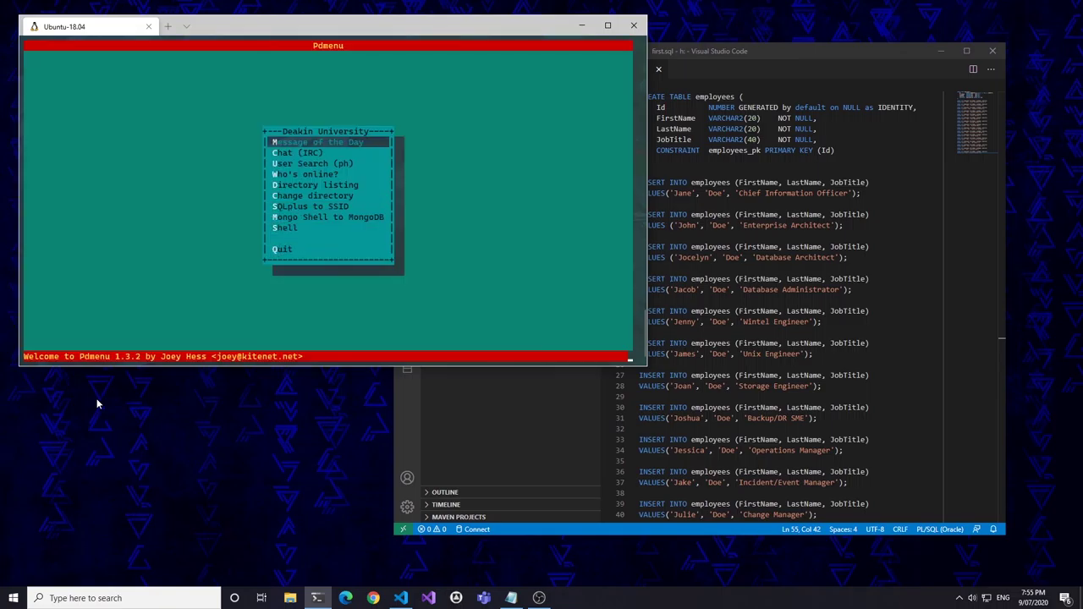
pyautogui.press('Up')
pyautogui.press('Return')
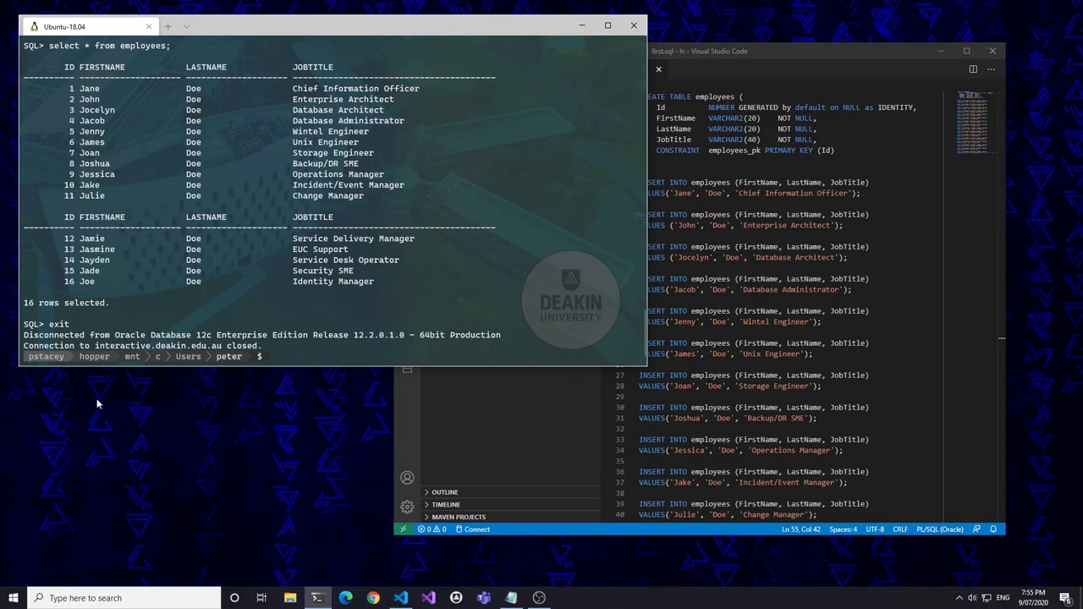
pyautogui.write('exit')
pyautogui.press('Return')
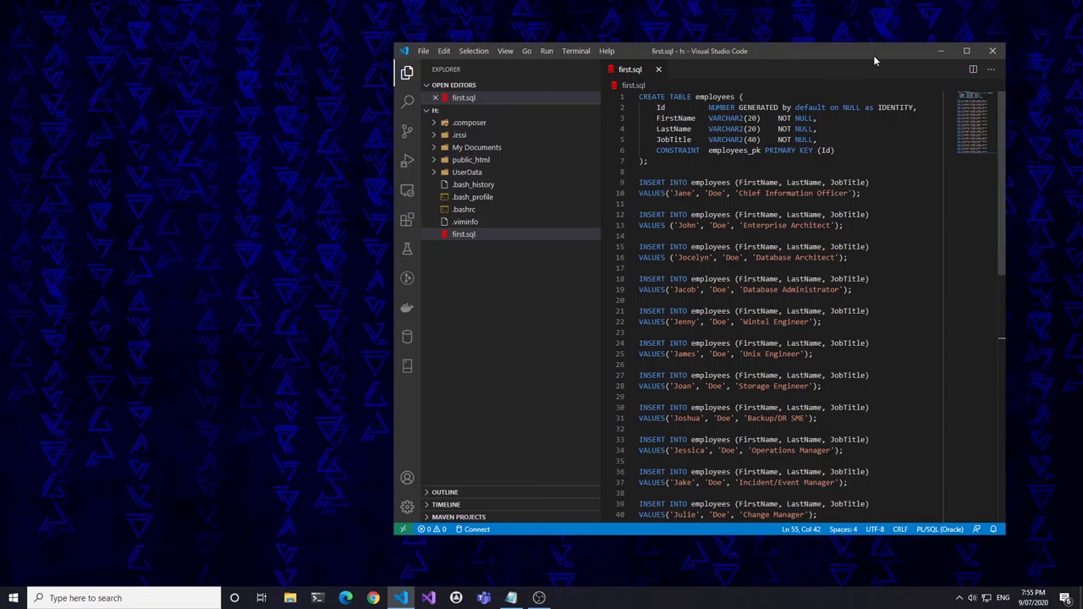
# - Close Visual Studio Code and disconnect the Deakin VPN in Cisco AnyConnect
pyautogui.click(992, 53)
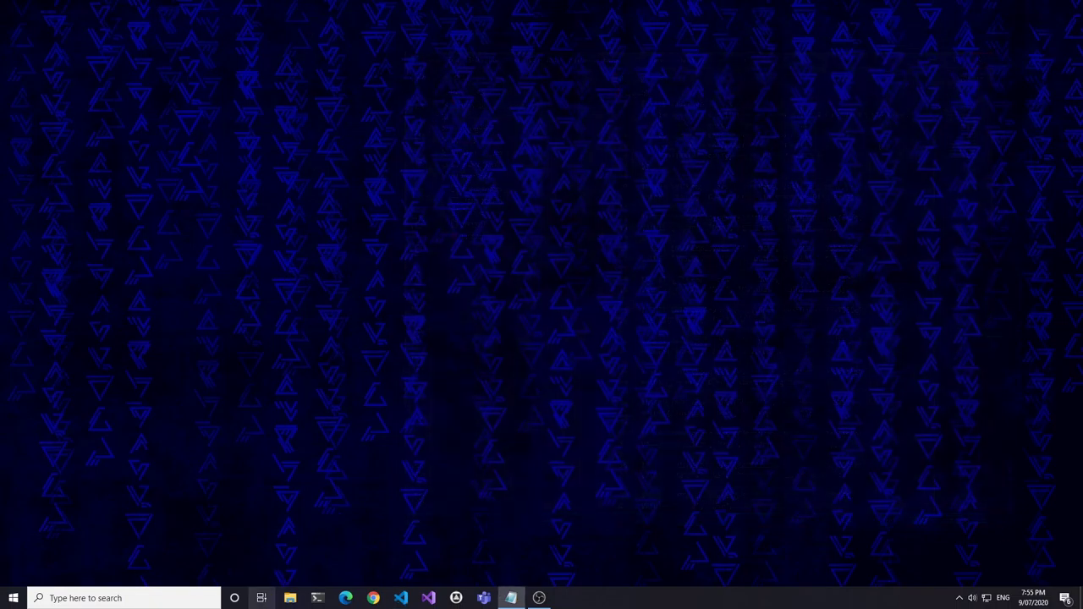
pyautogui.click(959, 598)
pyautogui.click(925, 575)
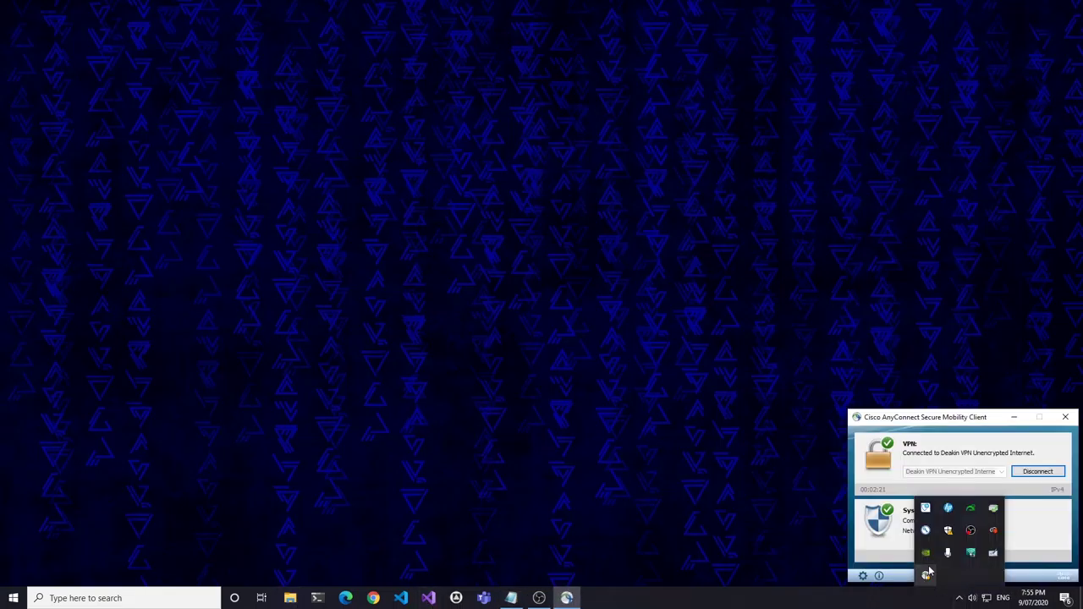
pyautogui.click(1034, 473)
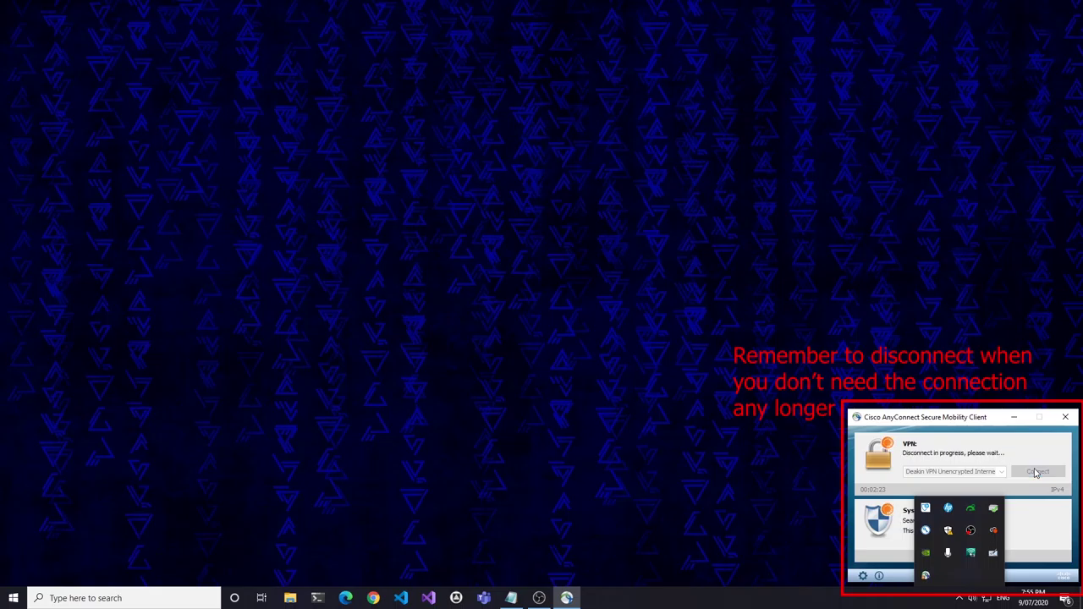